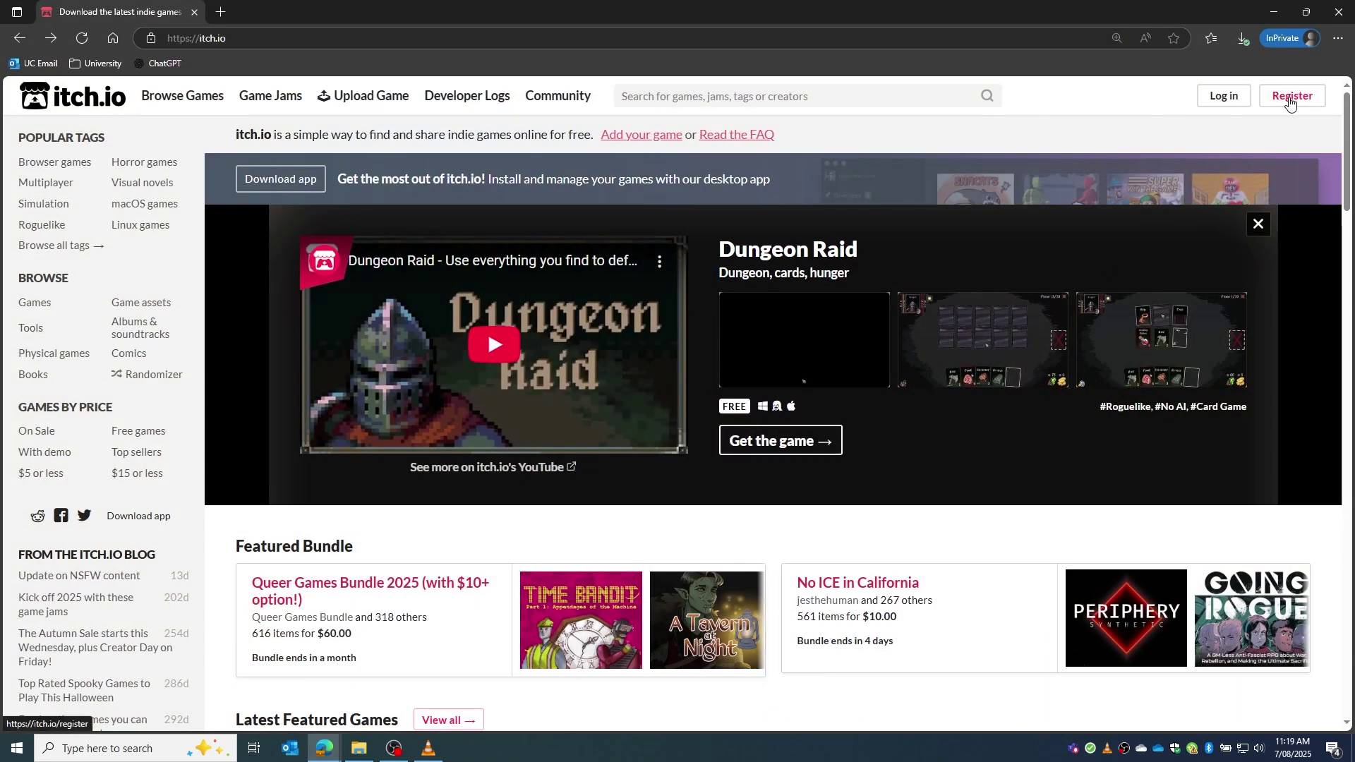
On the new account registration form, clear the interest in playing or downloading games, accept the Terms of Service and mark the robot check.
{"action": "left_click", "coordinate": [1289, 104]}
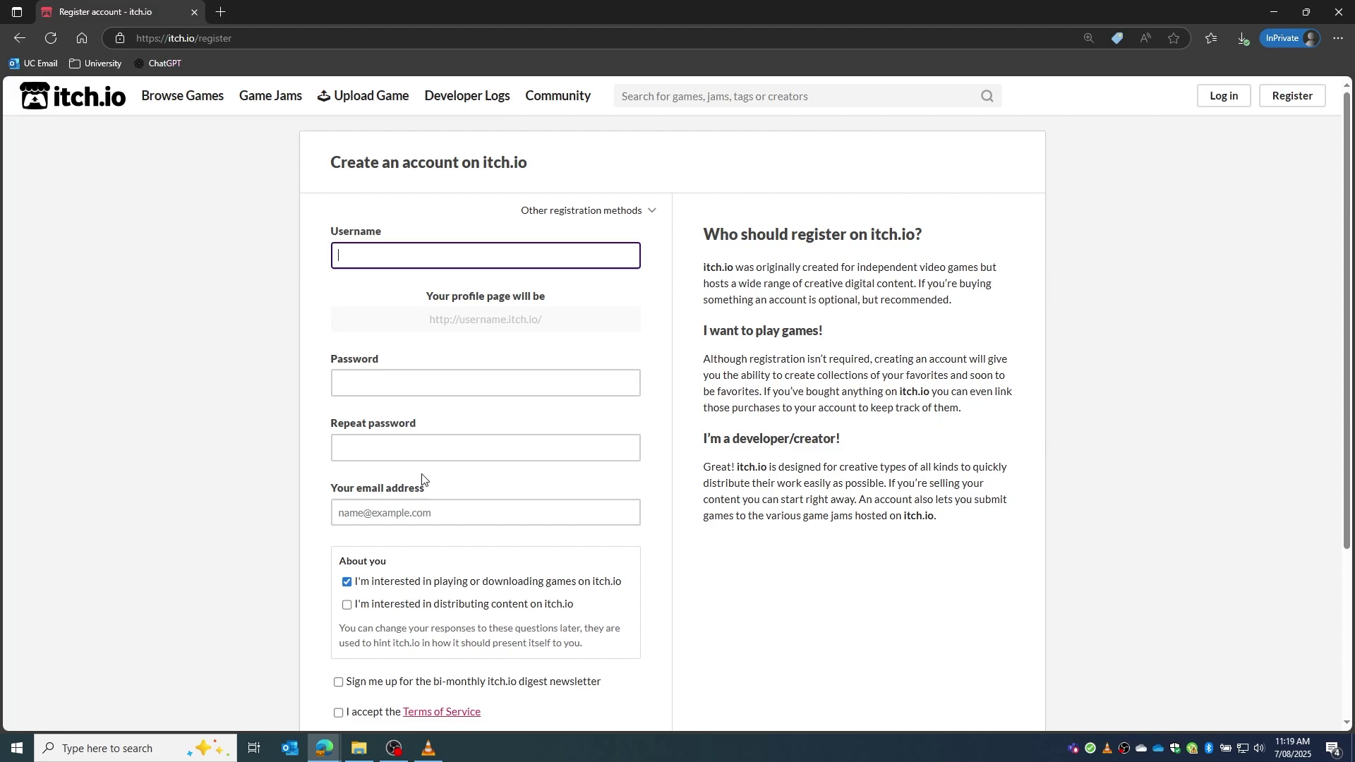
{"action": "scroll", "coordinate": [422, 479], "scroll_direction": "down", "scroll_amount": 1}
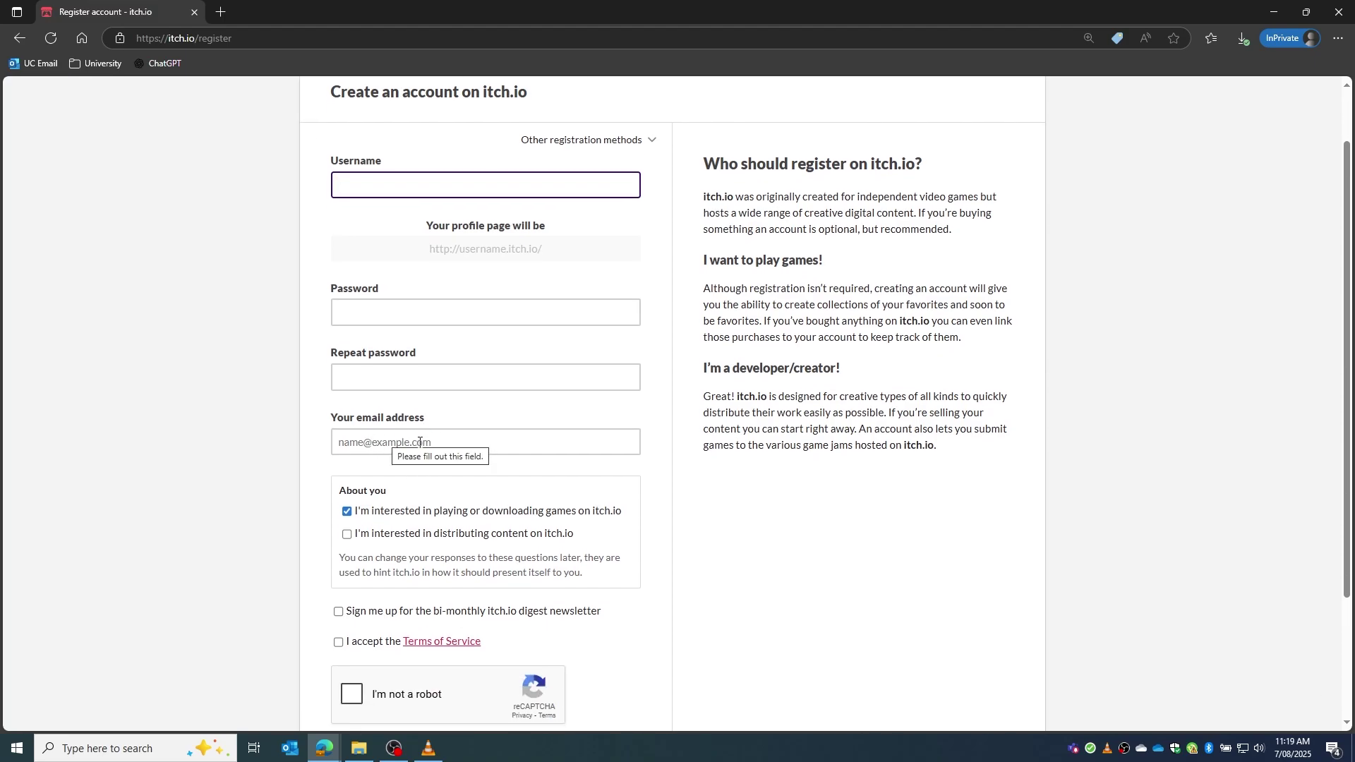
{"action": "left_click", "coordinate": [346, 512]}
{"action": "scroll", "coordinate": [261, 517], "scroll_direction": "down", "scroll_amount": 1}
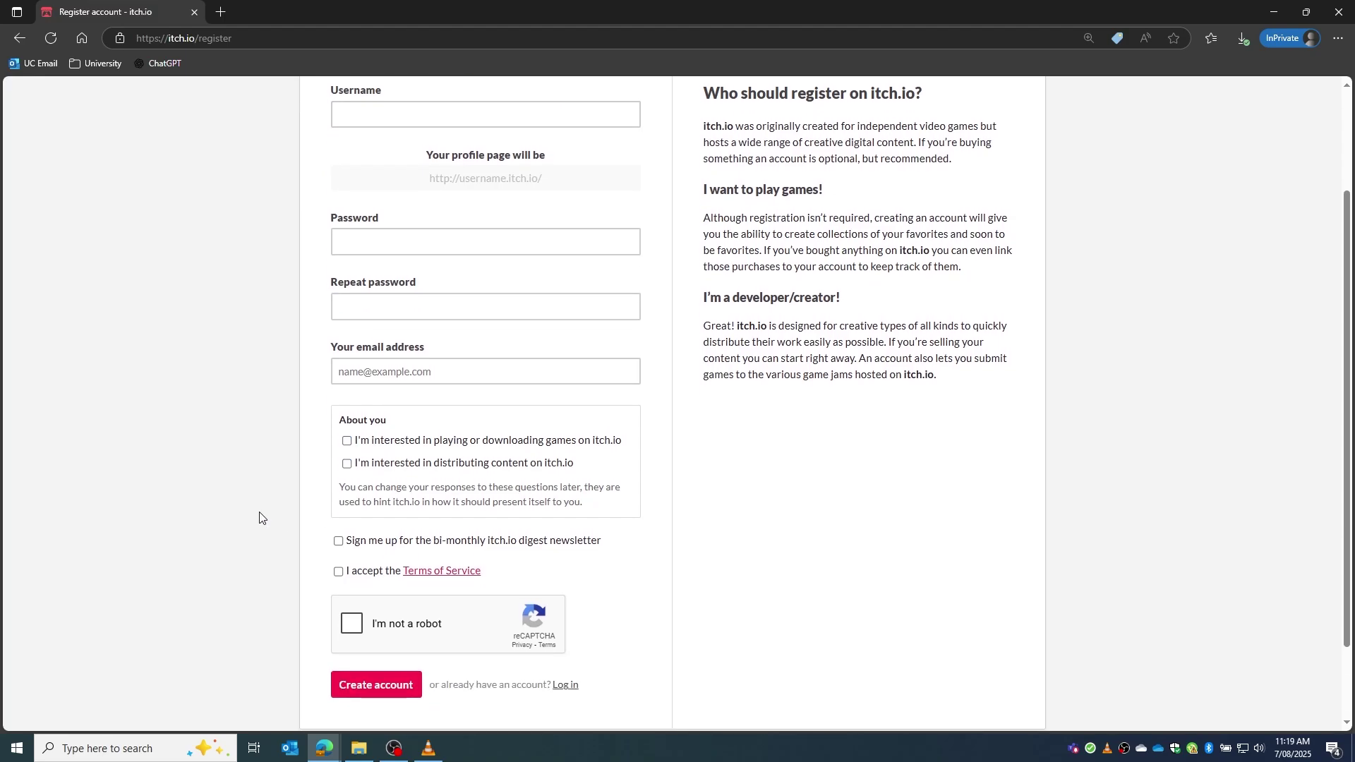
{"action": "left_click", "coordinate": [339, 572]}
{"action": "left_click", "coordinate": [353, 623]}
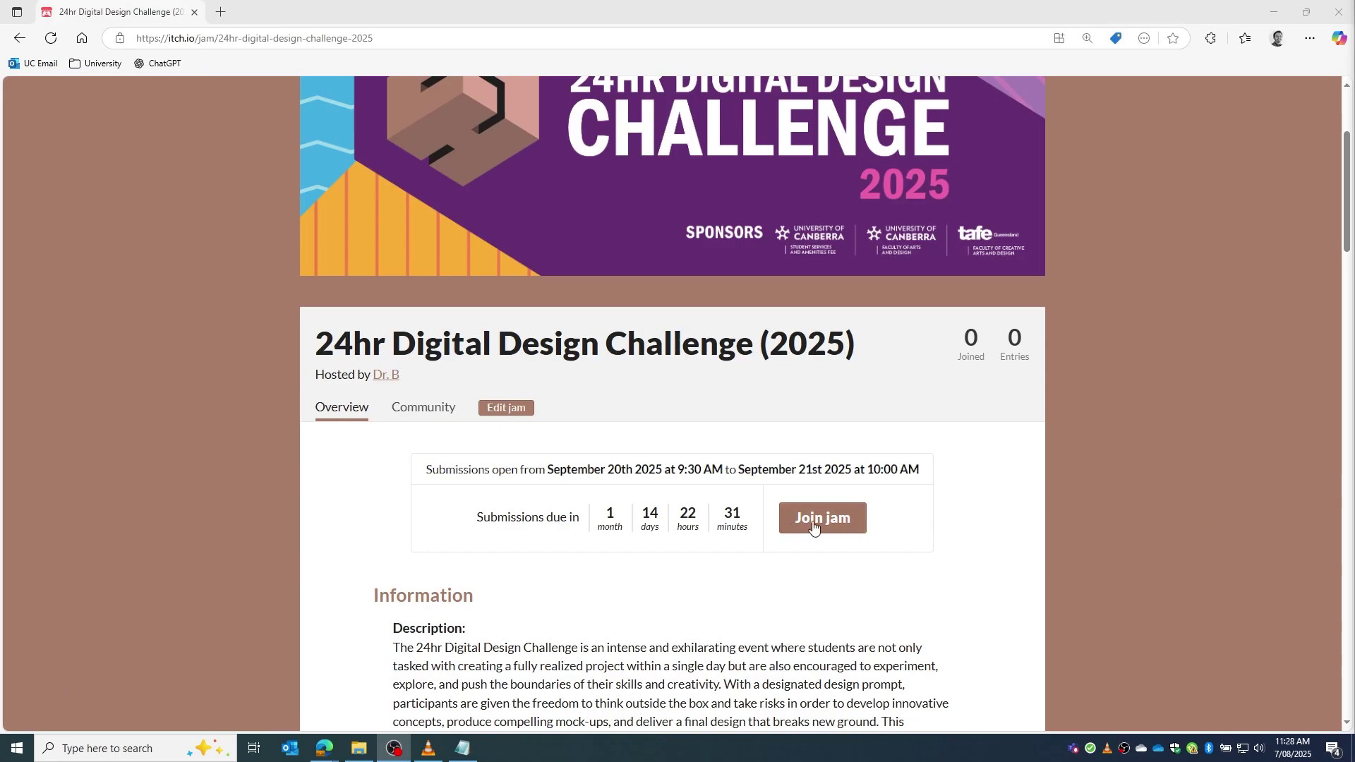
Join the 24hr Digital Design Challenge (2025) jam.
{"action": "left_click", "coordinate": [815, 524]}
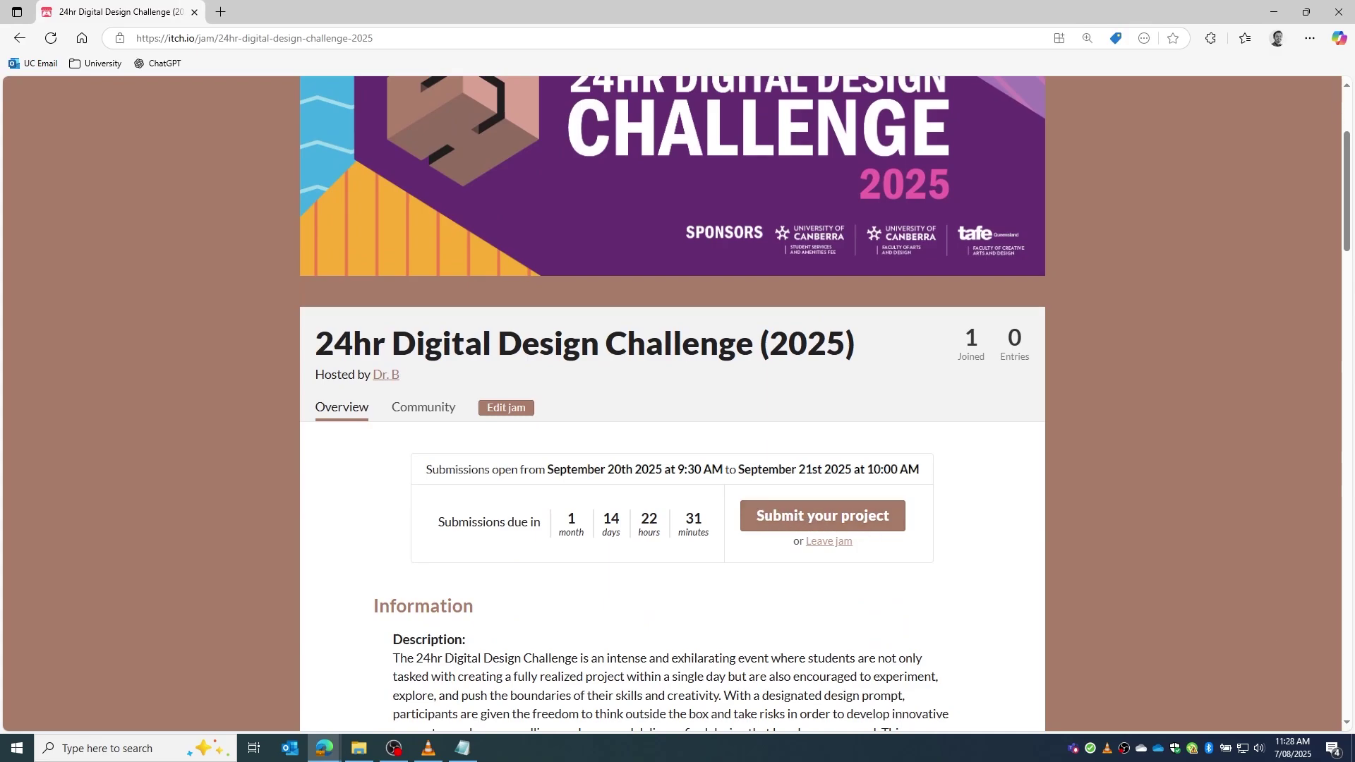
{"action": "key", "text": "alt+Tab"}
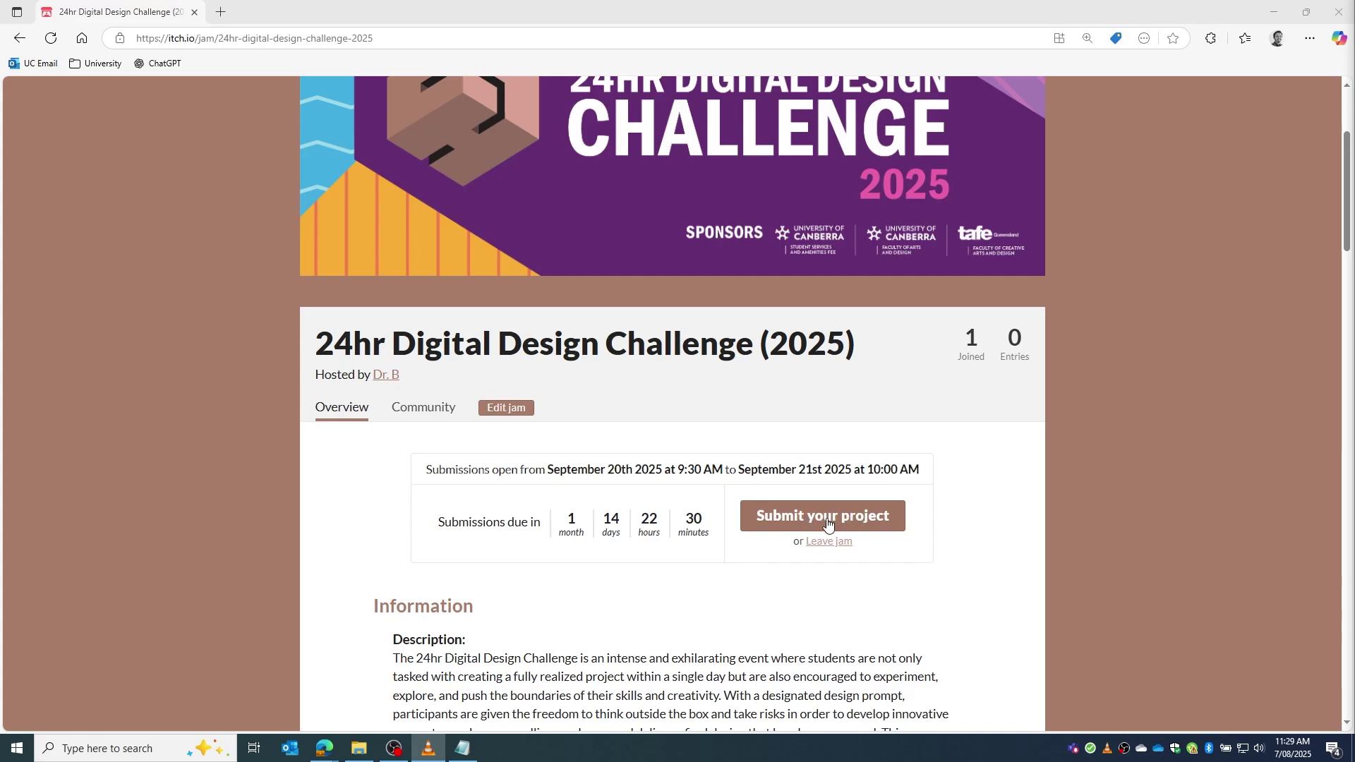
Open the form for uploading a new project from the account options.
{"action": "scroll", "coordinate": [833, 522], "scroll_direction": "up", "scroll_amount": 4}
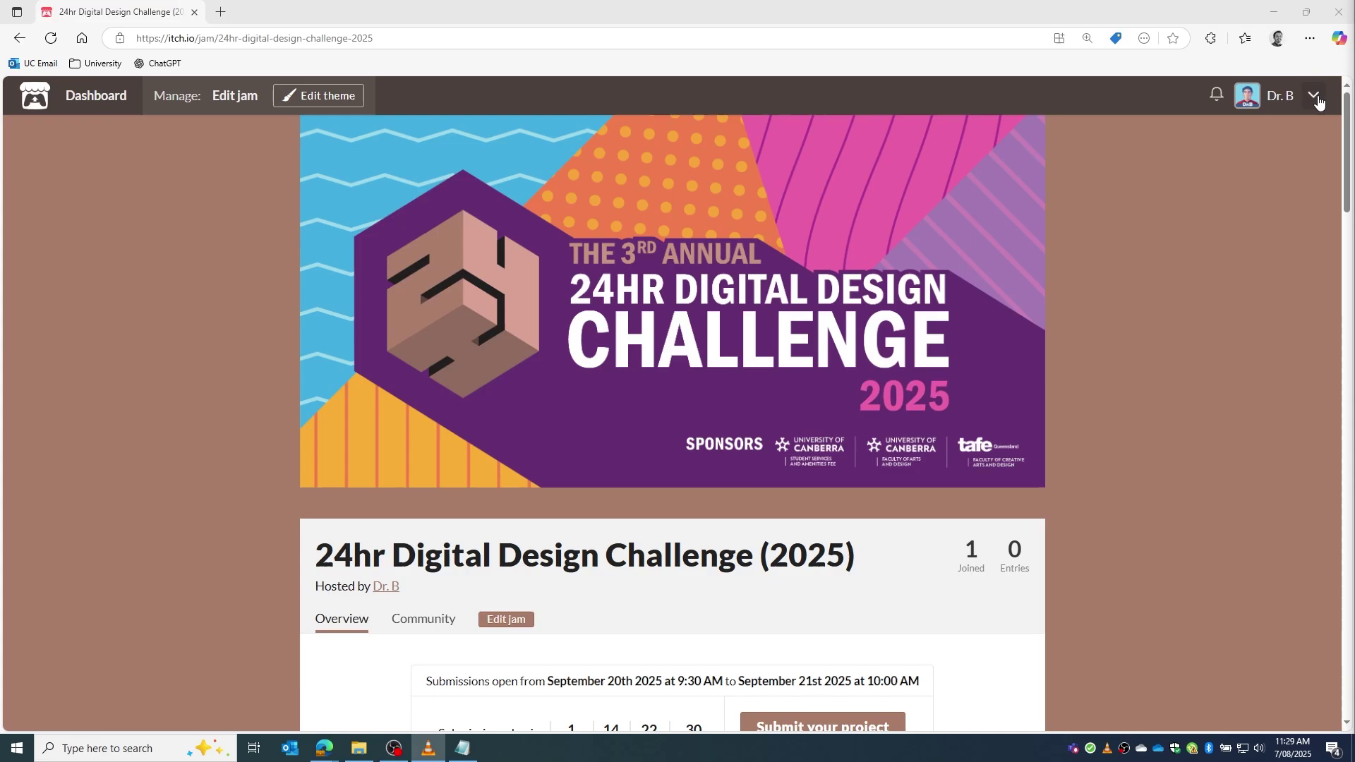
{"action": "left_click", "coordinate": [1315, 100]}
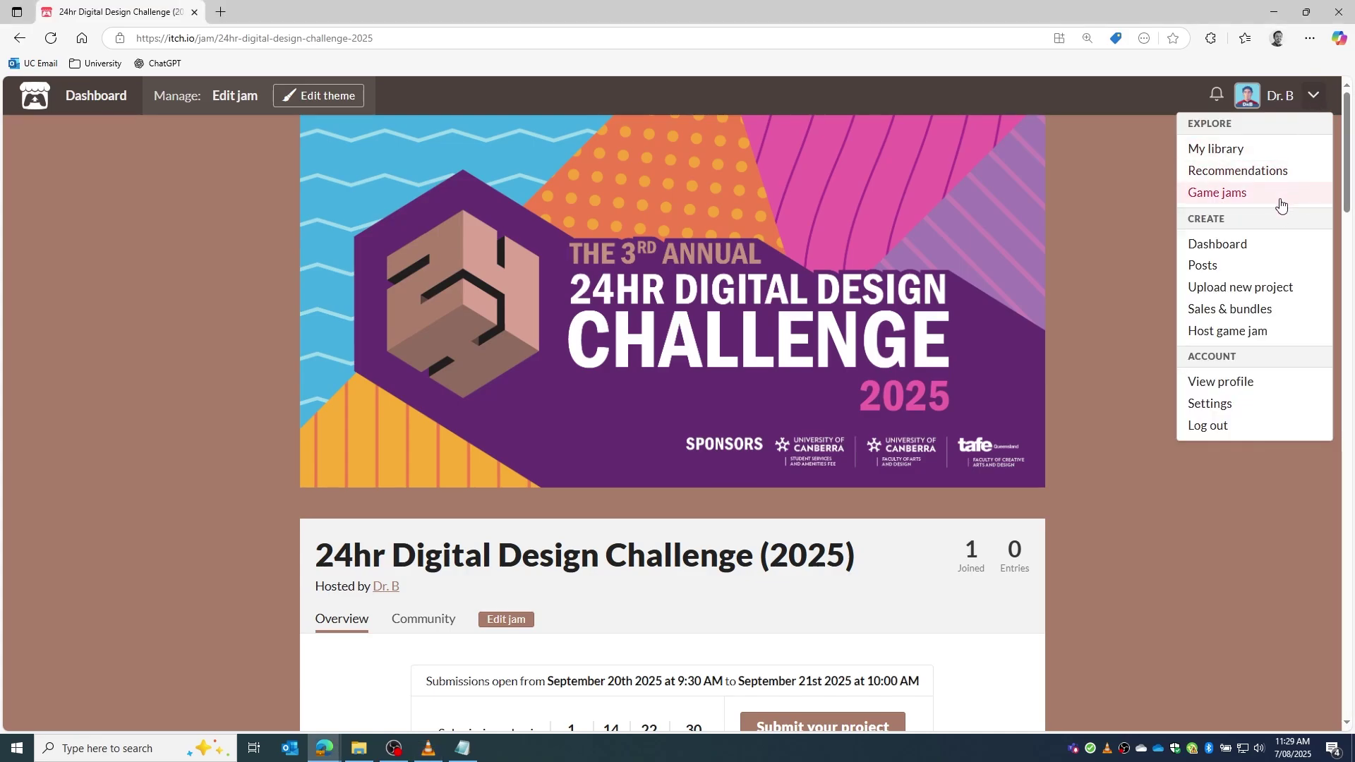
{"action": "left_click", "coordinate": [1270, 289]}
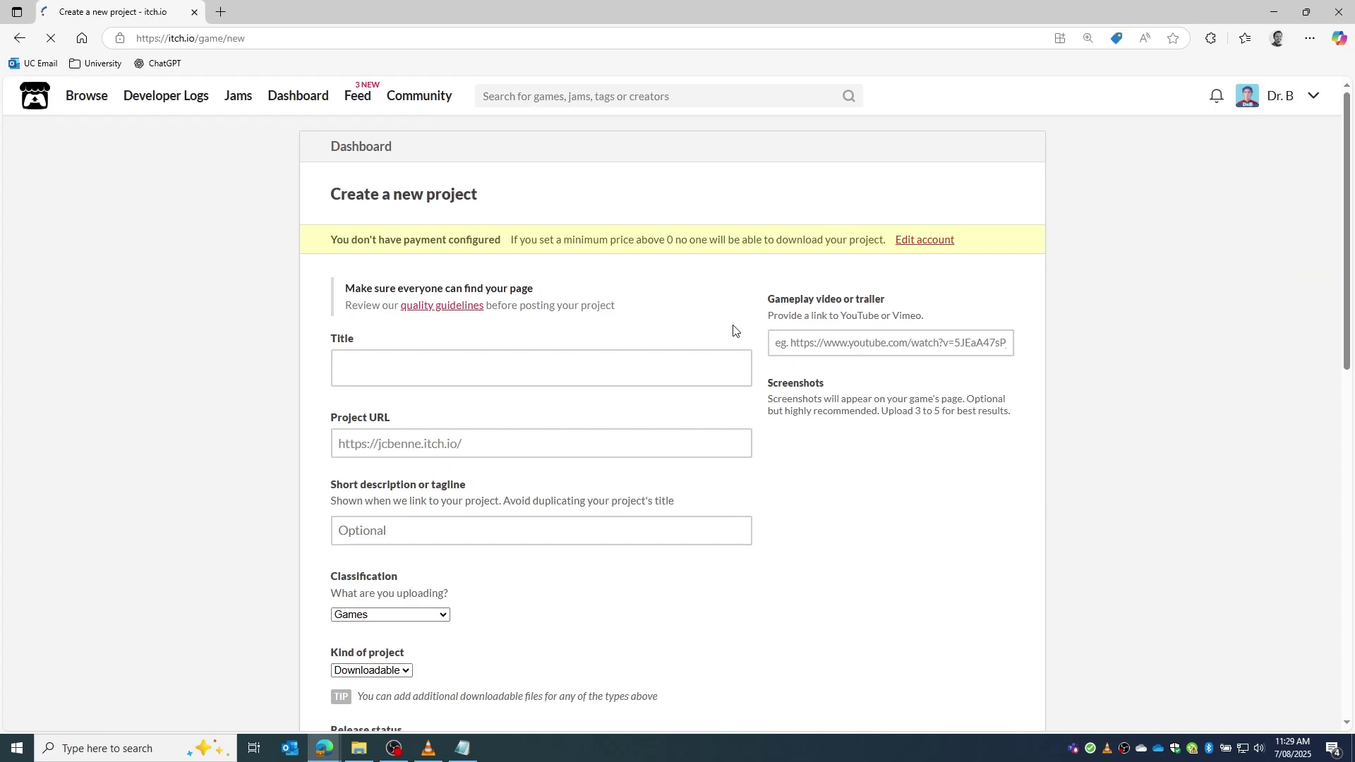
Title the project "Digital Design Test" with the URL ending digital-design-test, and set its short description to "This is a test project".
{"action": "left_click", "coordinate": [503, 369]}
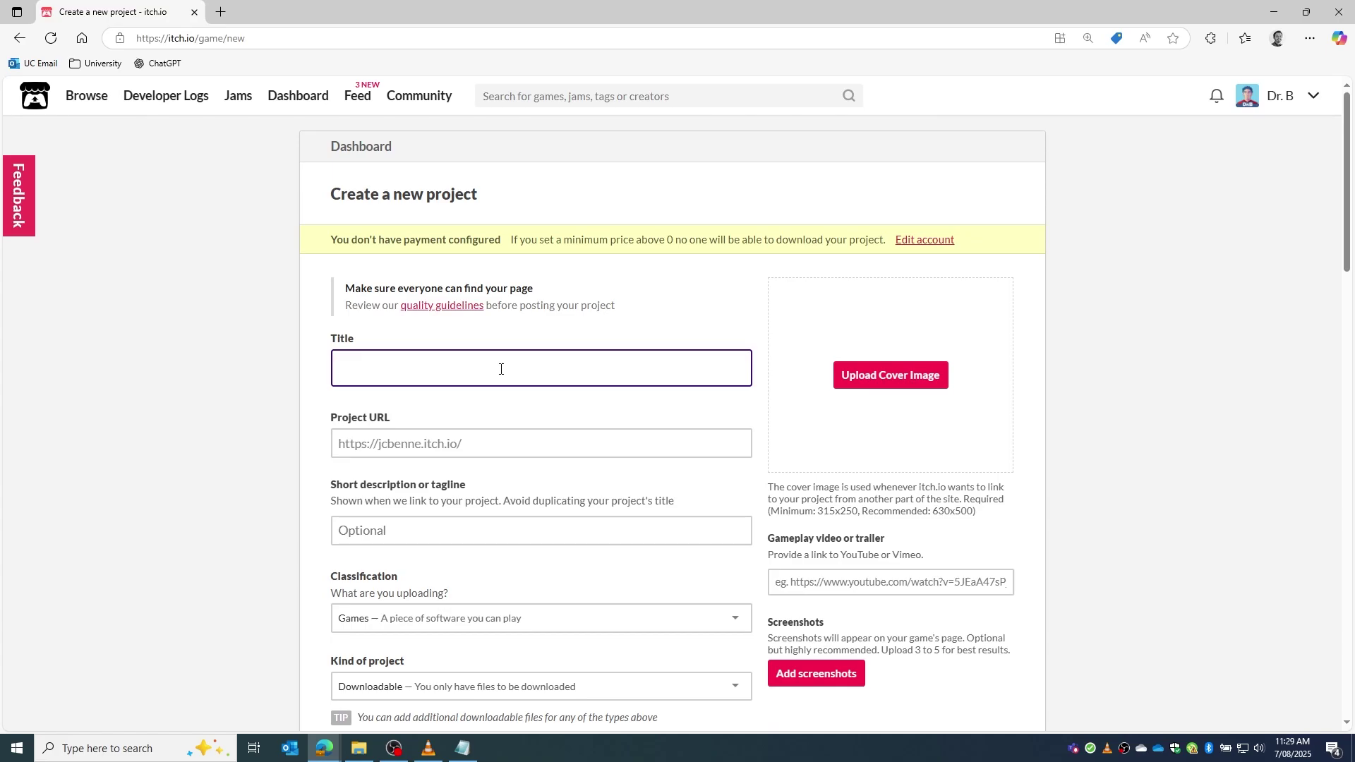
{"action": "type", "text": "Digital Design Test"}
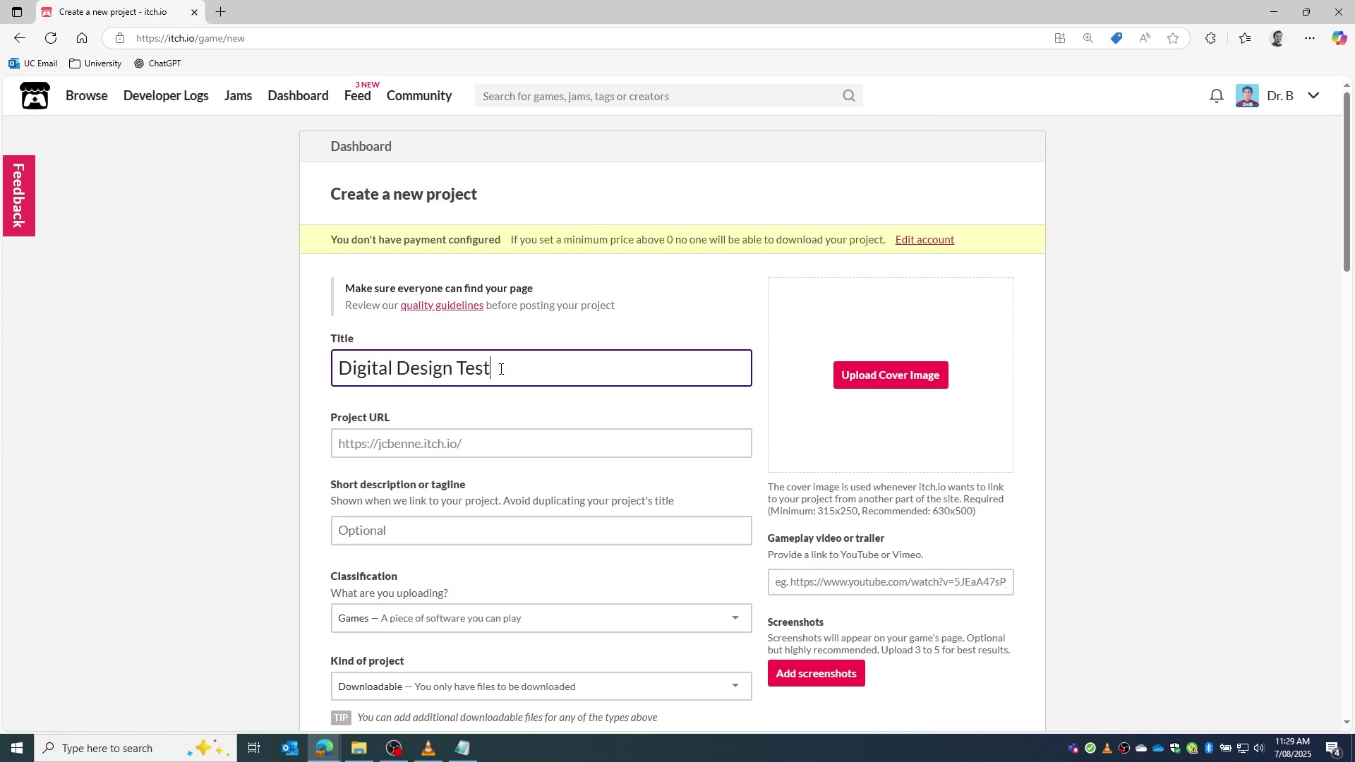
{"action": "left_click", "coordinate": [561, 452]}
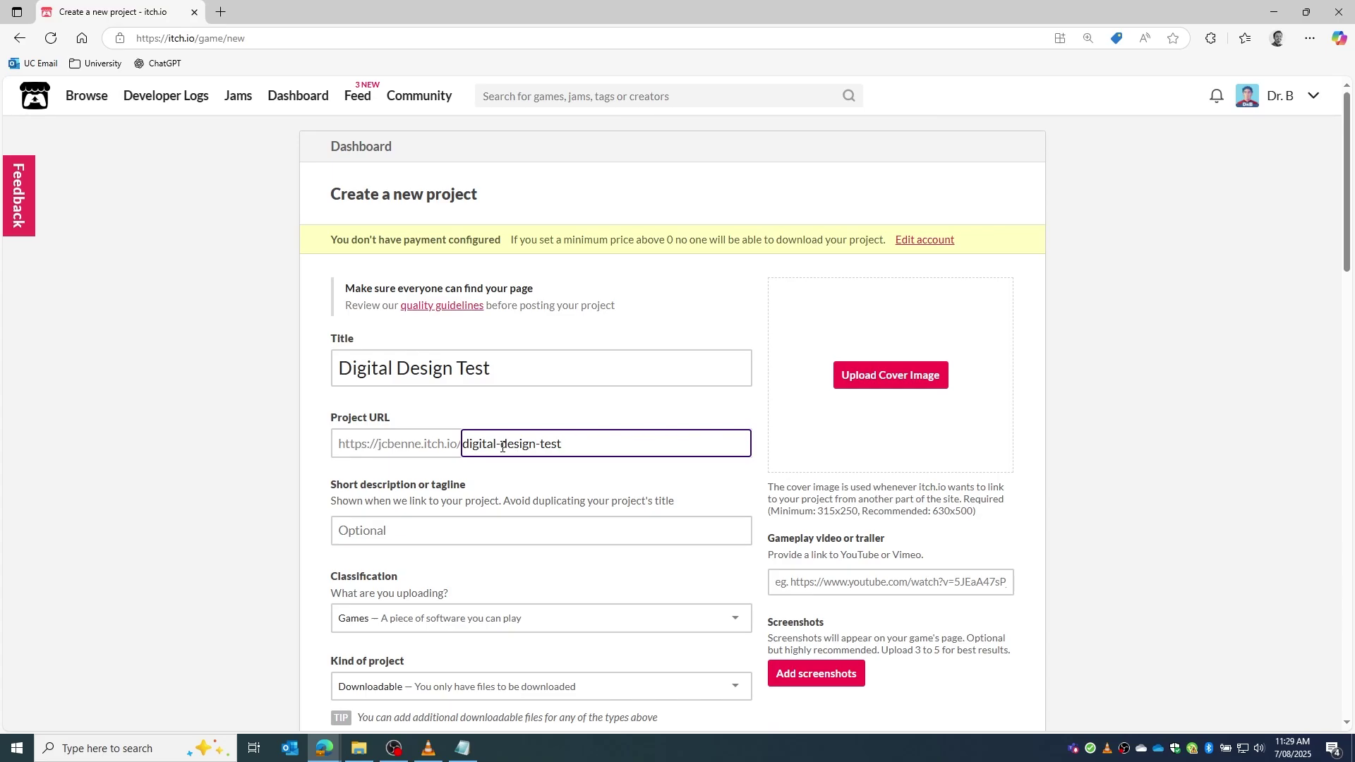
{"action": "scroll", "coordinate": [502, 446], "scroll_direction": "down", "scroll_amount": 1}
{"action": "left_click", "coordinate": [500, 455]}
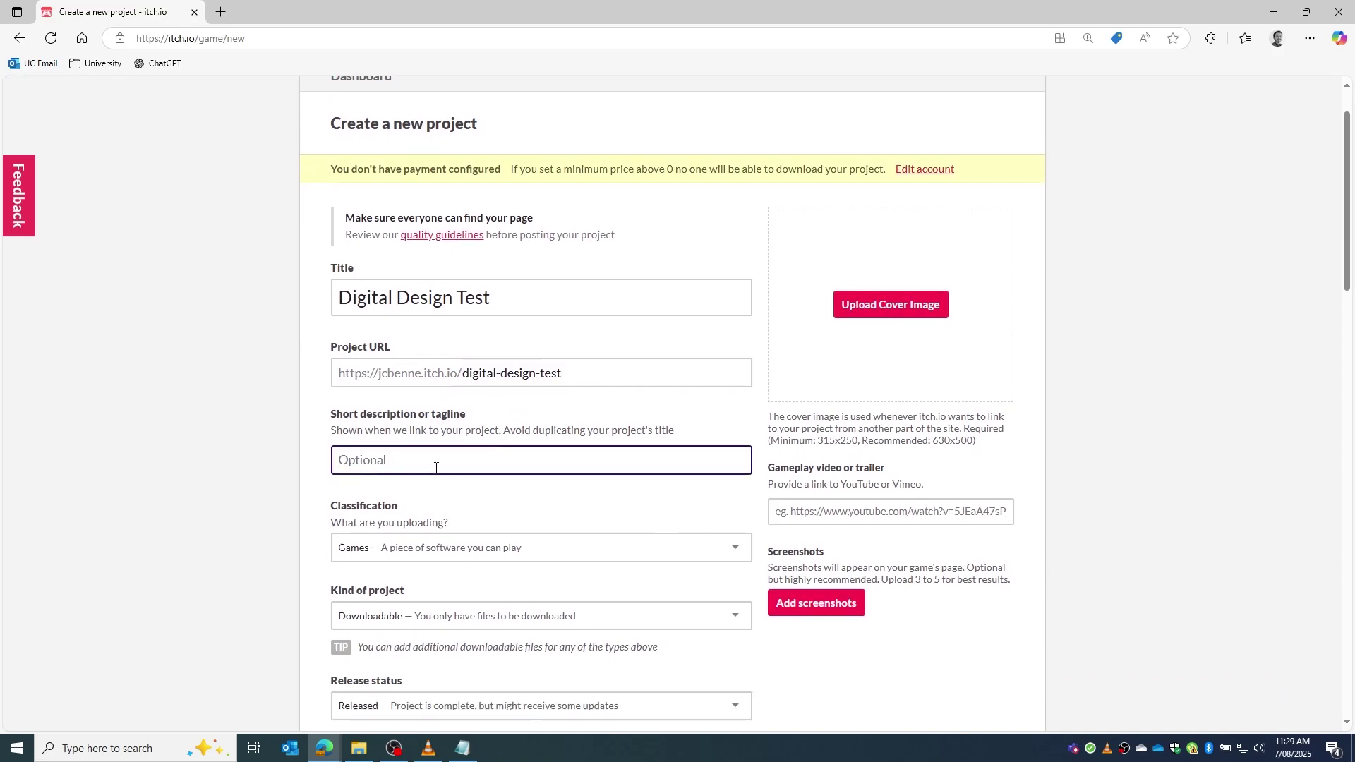
{"action": "type", "text": "This is a test project"}
Classify the project as Other and keep its kind as Downloadable.
{"action": "scroll", "coordinate": [459, 481], "scroll_direction": "down", "scroll_amount": 1}
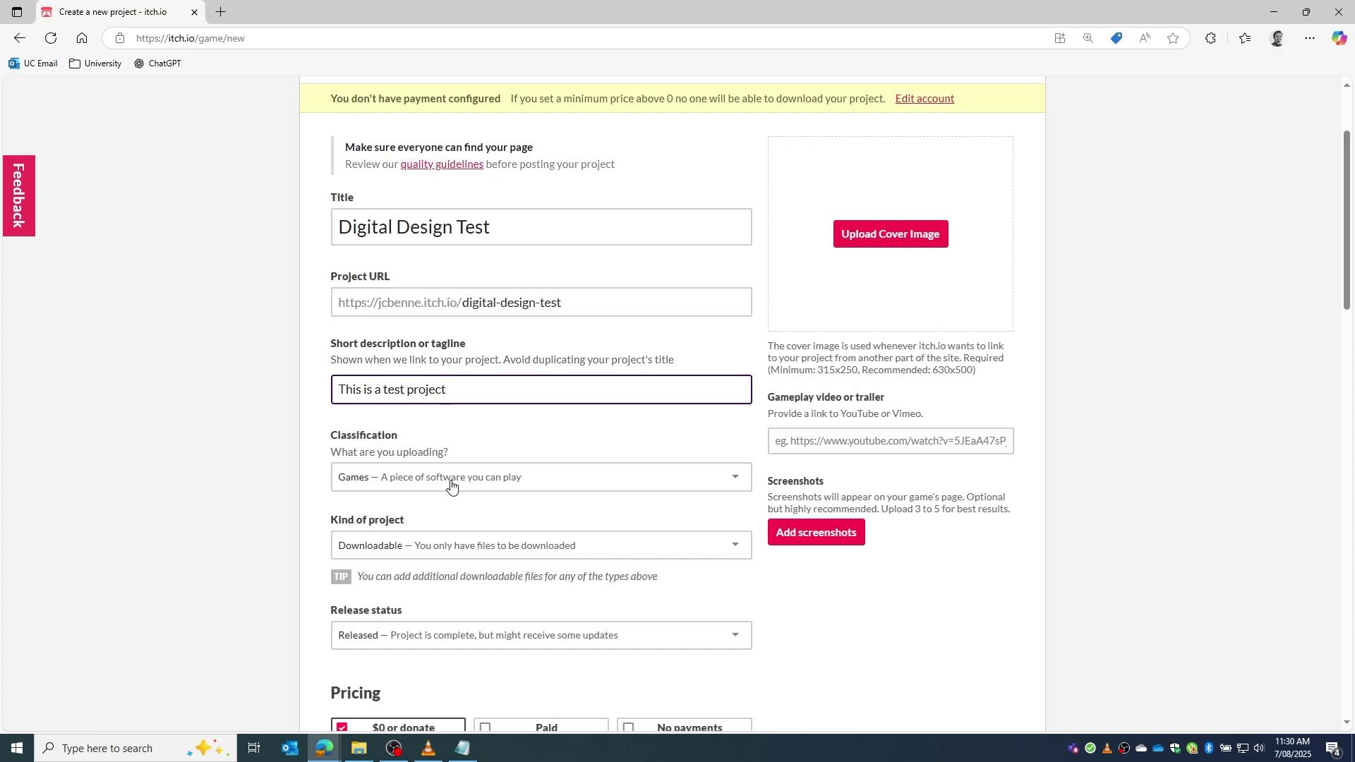
{"action": "left_click", "coordinate": [451, 485]}
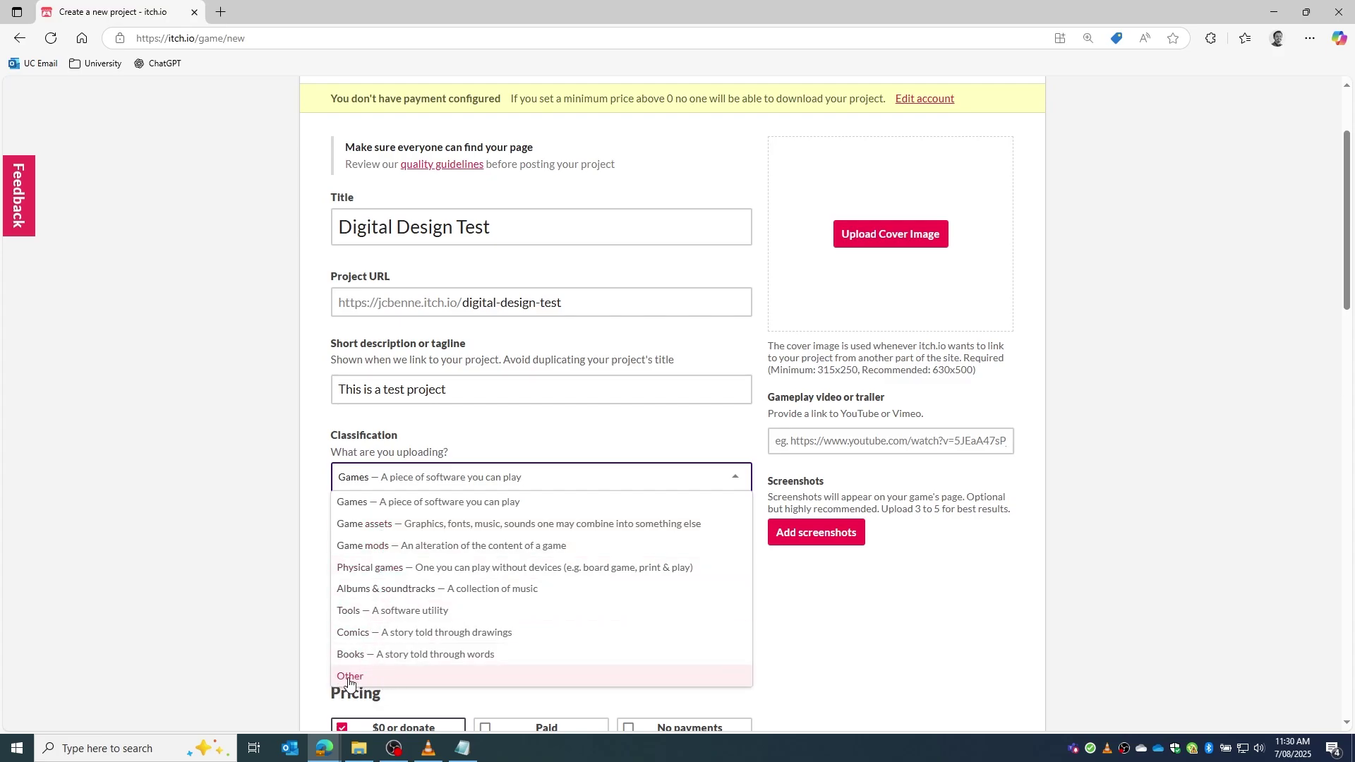
{"action": "left_click", "coordinate": [413, 686]}
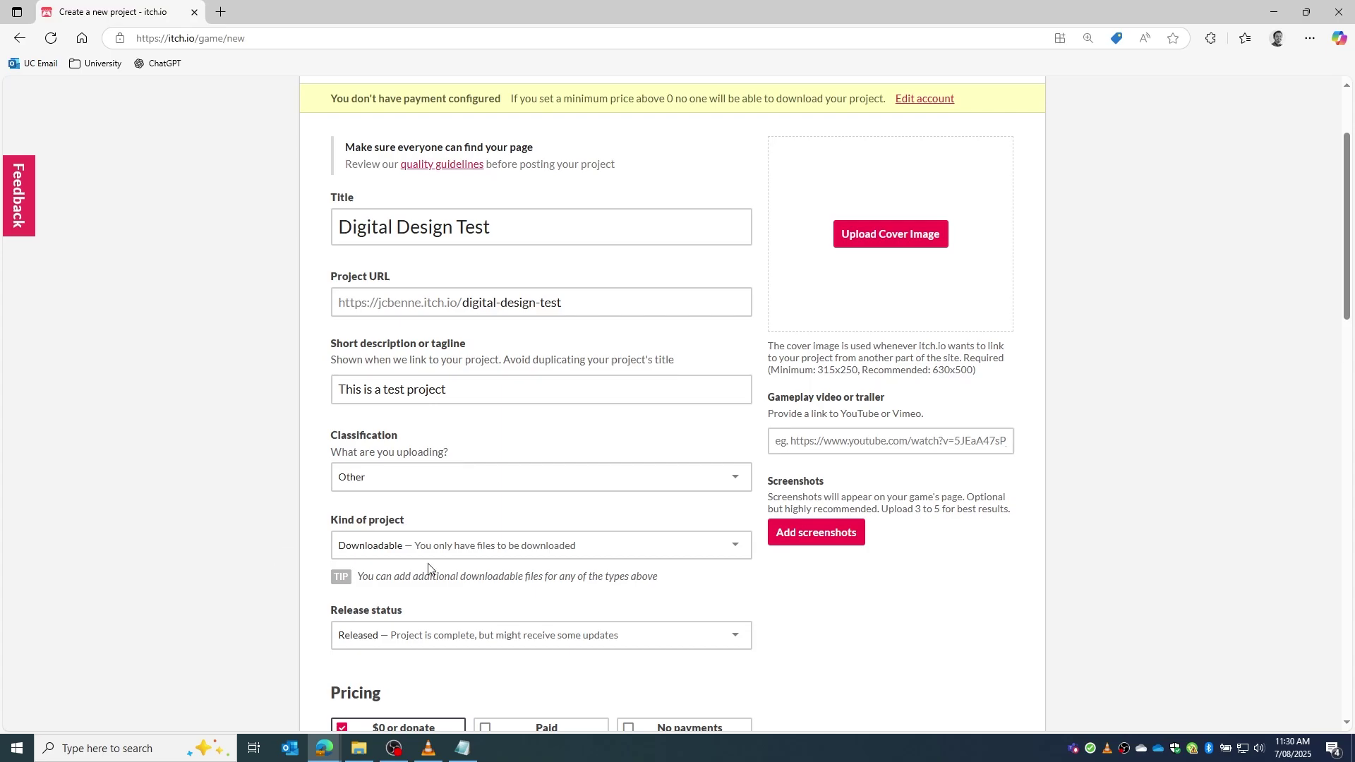
{"action": "left_click", "coordinate": [437, 547]}
{"action": "left_click", "coordinate": [436, 548]}
Set the project's release status to Prototype and its pricing to No payments.
{"action": "left_click", "coordinate": [436, 640]}
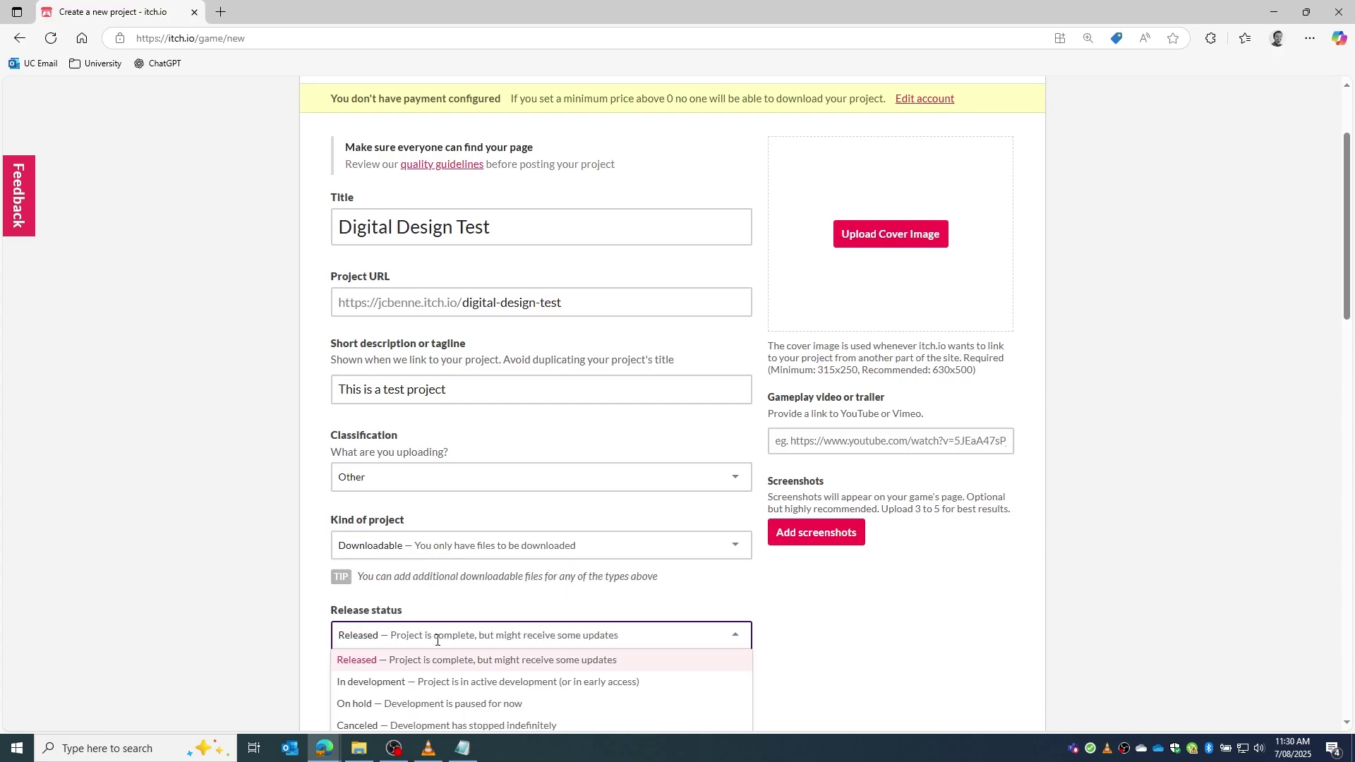
{"action": "scroll", "coordinate": [436, 639], "scroll_direction": "down", "scroll_amount": 2}
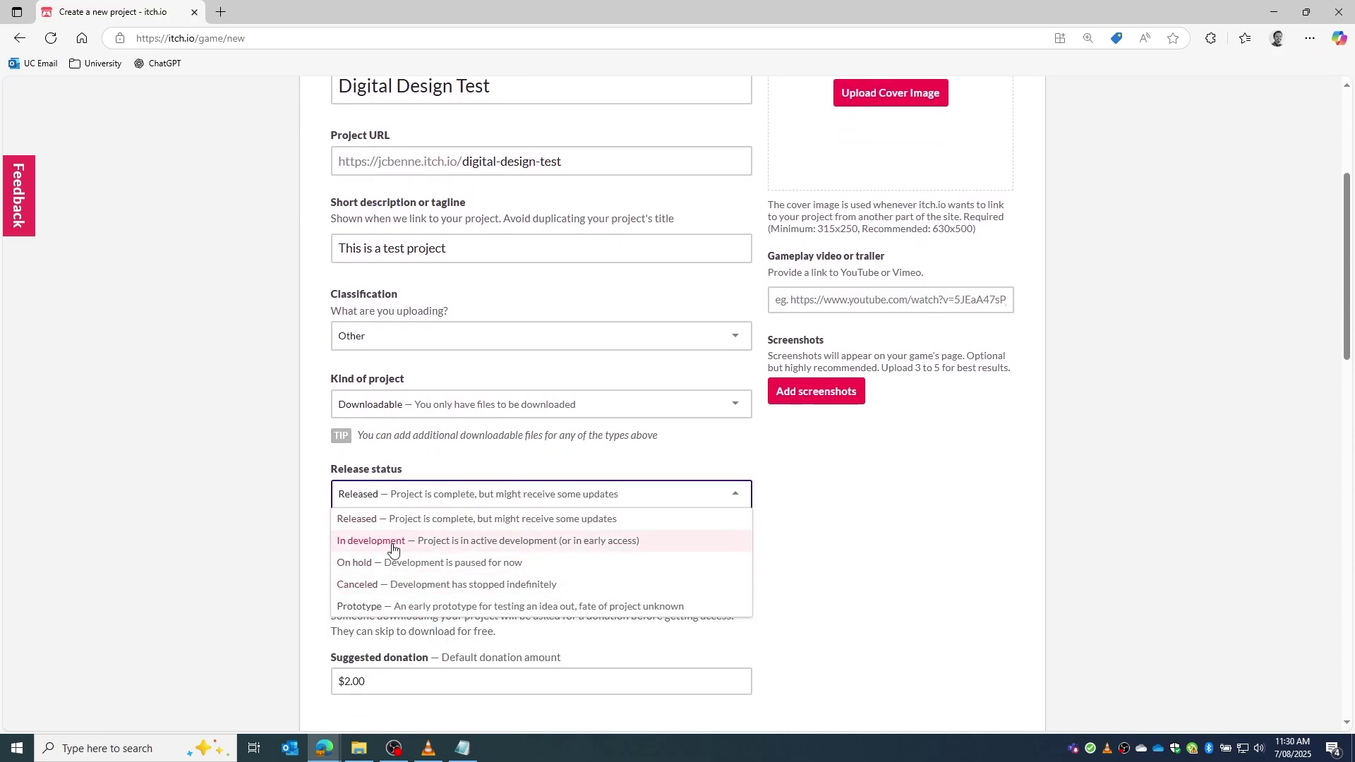
{"action": "left_click", "coordinate": [421, 608]}
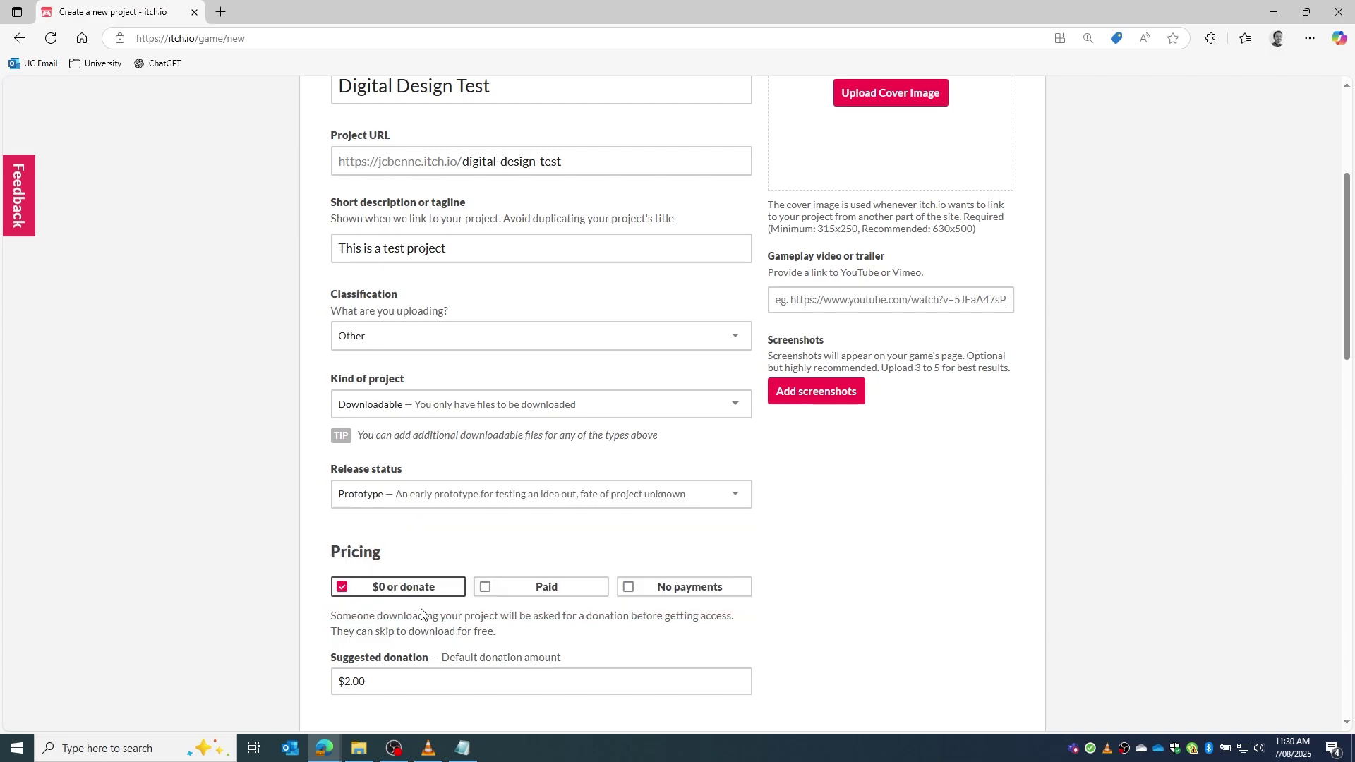
{"action": "scroll", "coordinate": [422, 613], "scroll_direction": "down", "scroll_amount": 2}
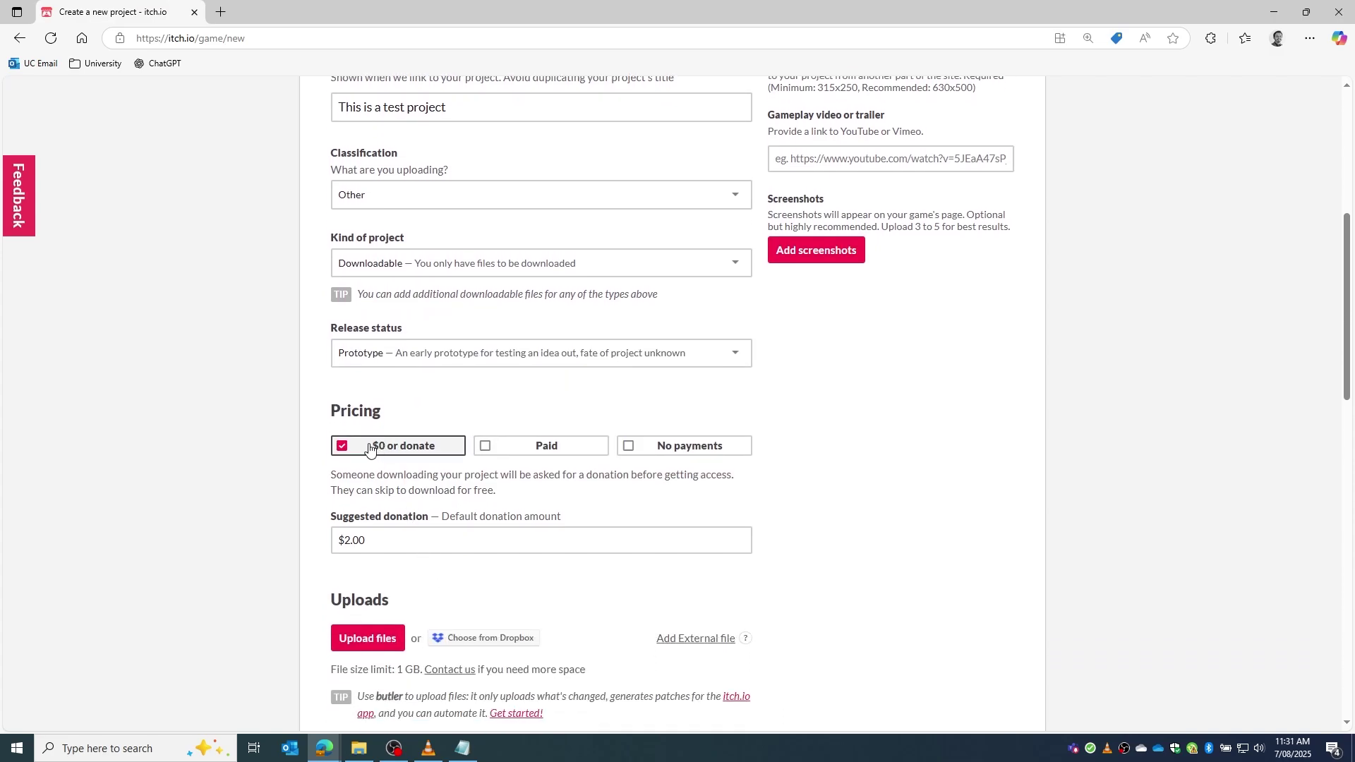
{"action": "left_click", "coordinate": [665, 451]}
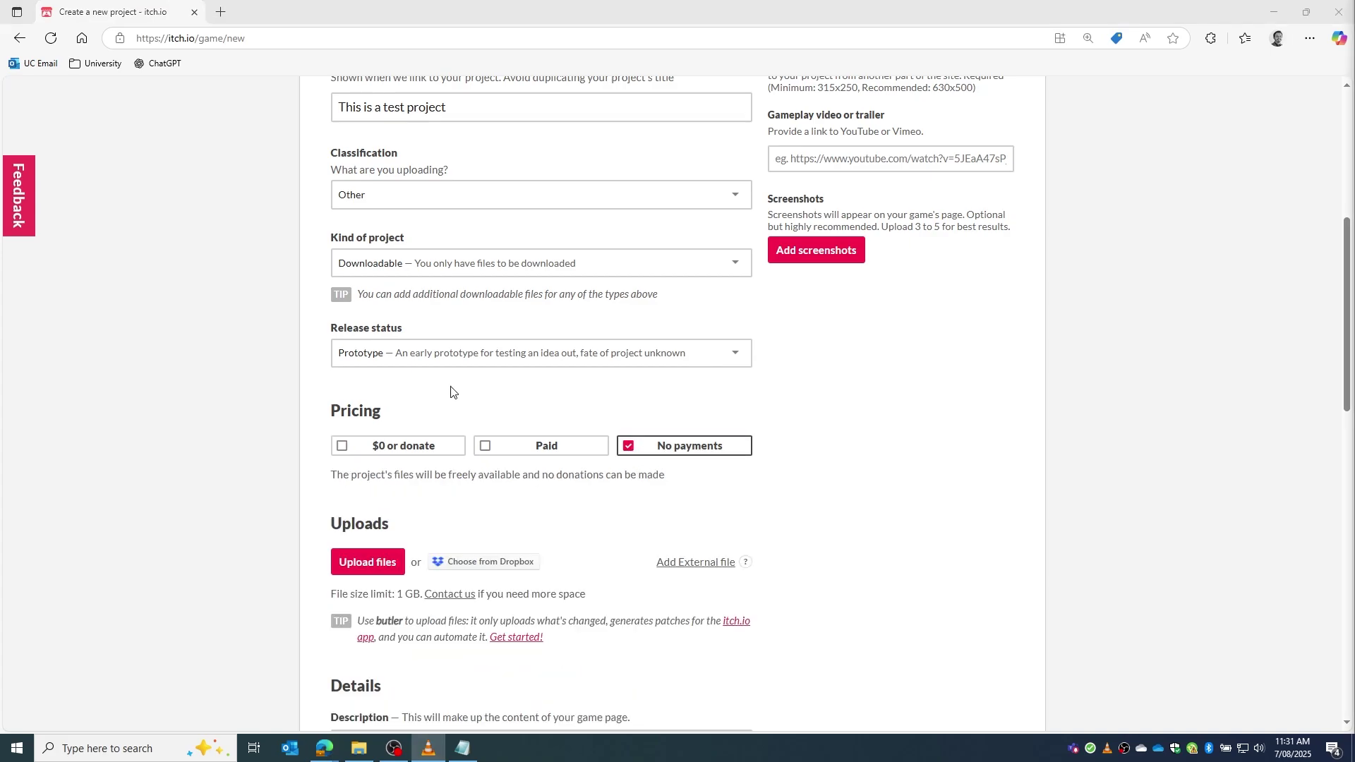
Upload Test.zip from the Desktop to the project and set the uploaded file's type to Other.
{"action": "left_click", "coordinate": [378, 570]}
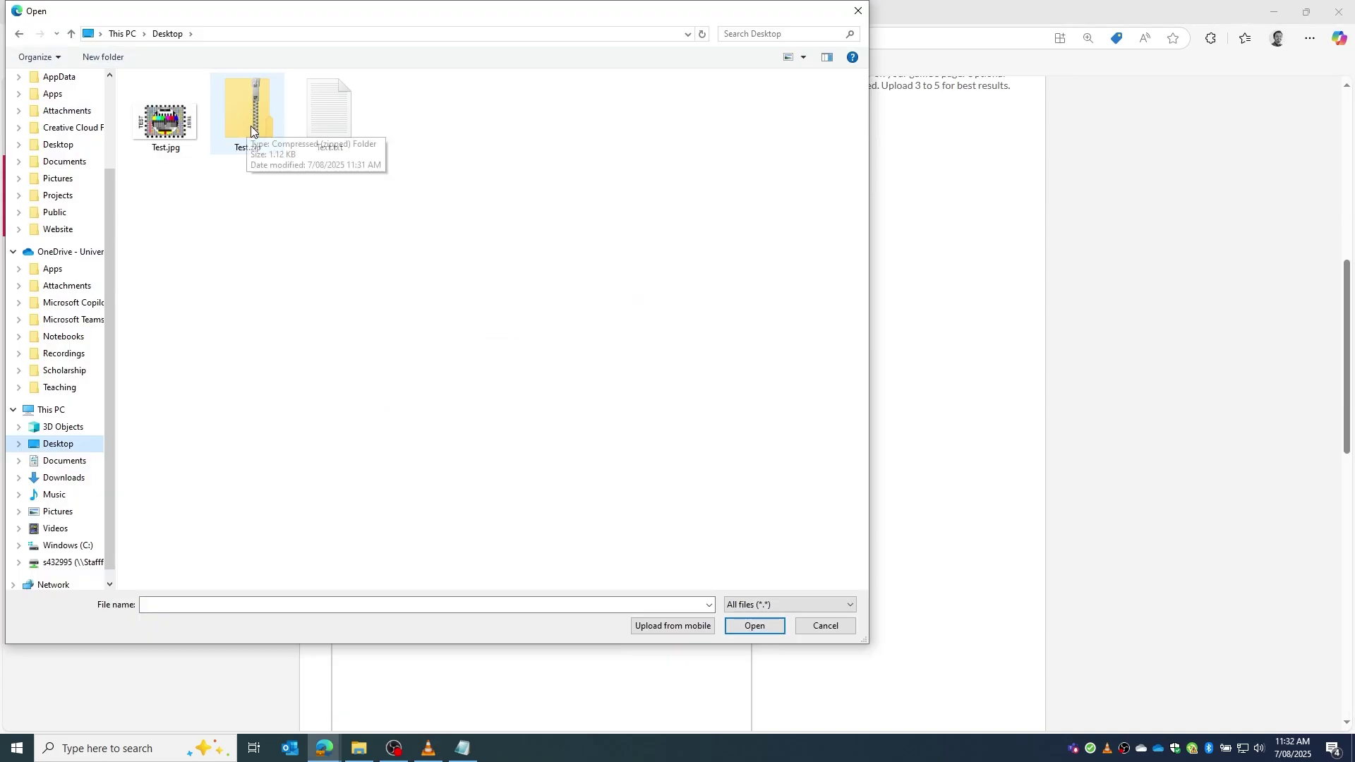
{"action": "left_click", "coordinate": [251, 126]}
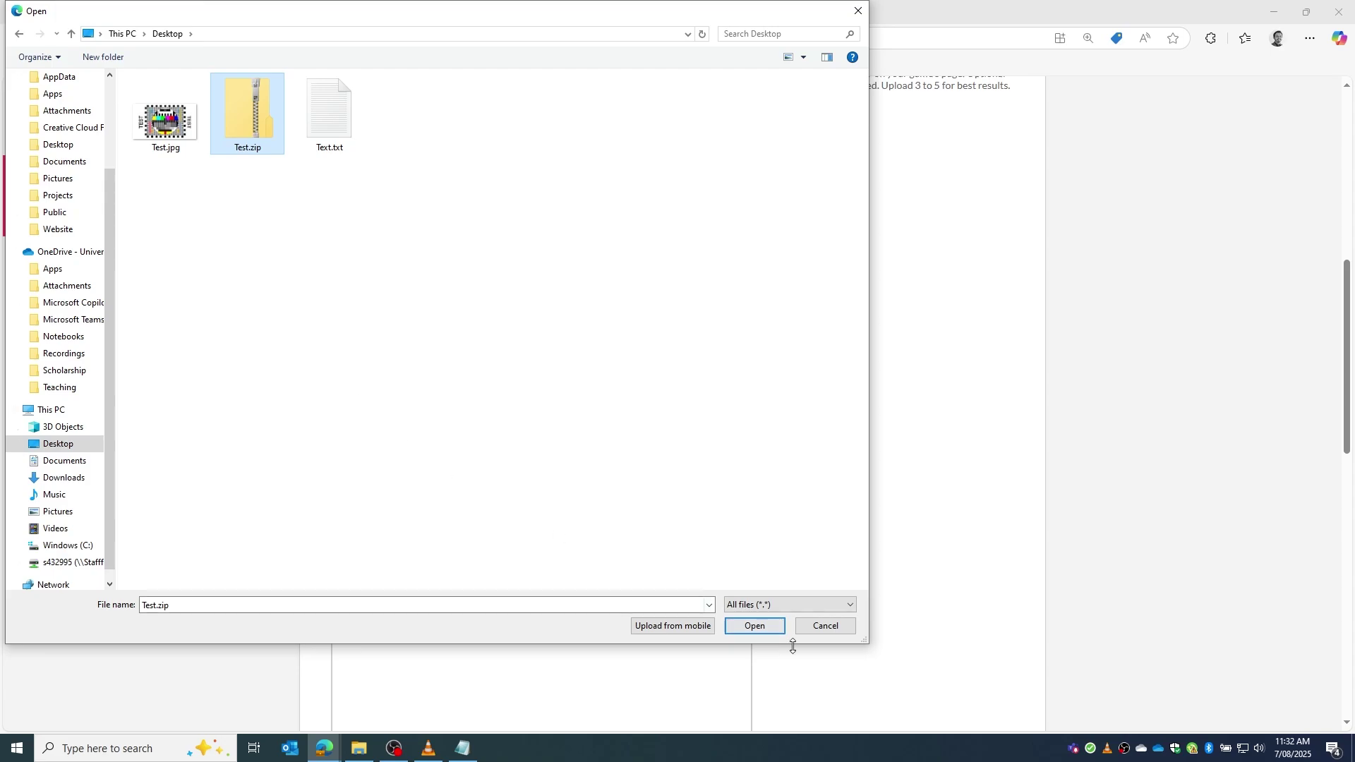
{"action": "left_click", "coordinate": [769, 628]}
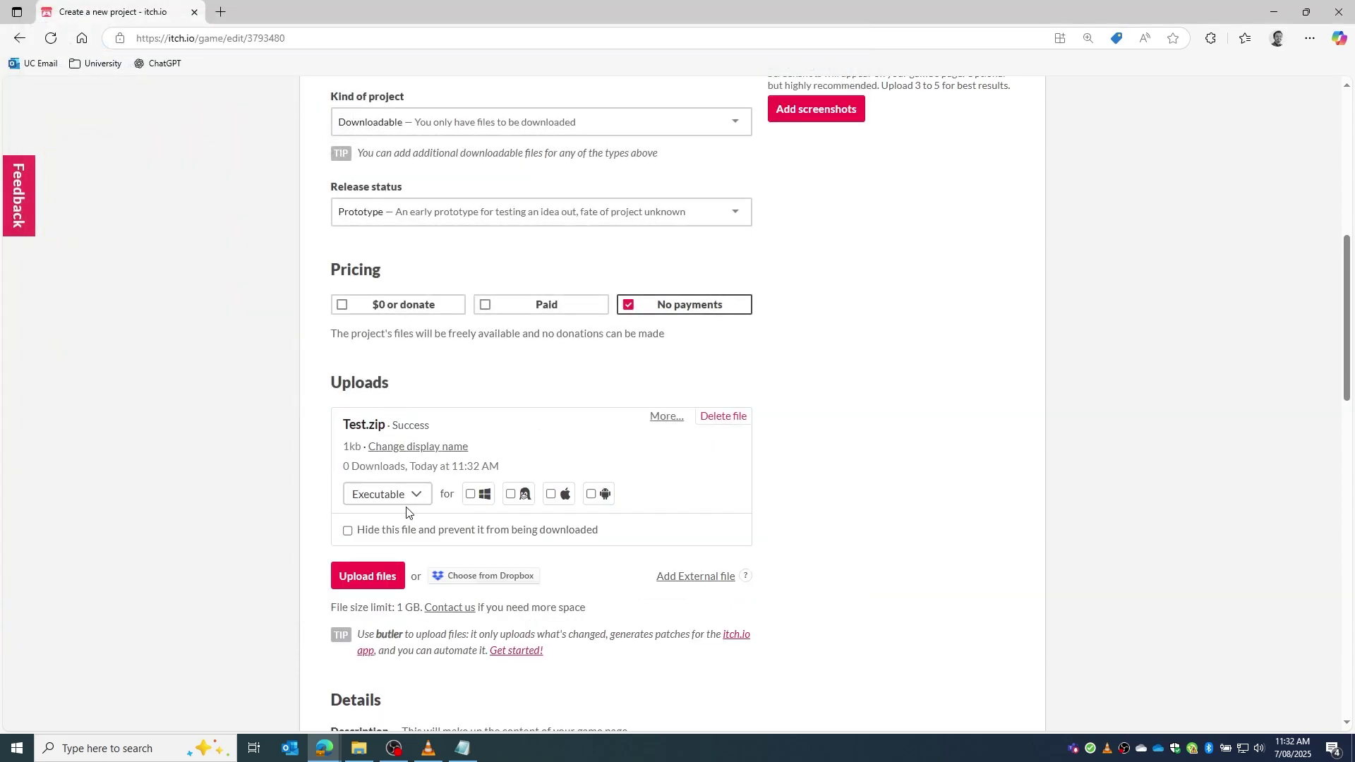
{"action": "left_click", "coordinate": [409, 496]}
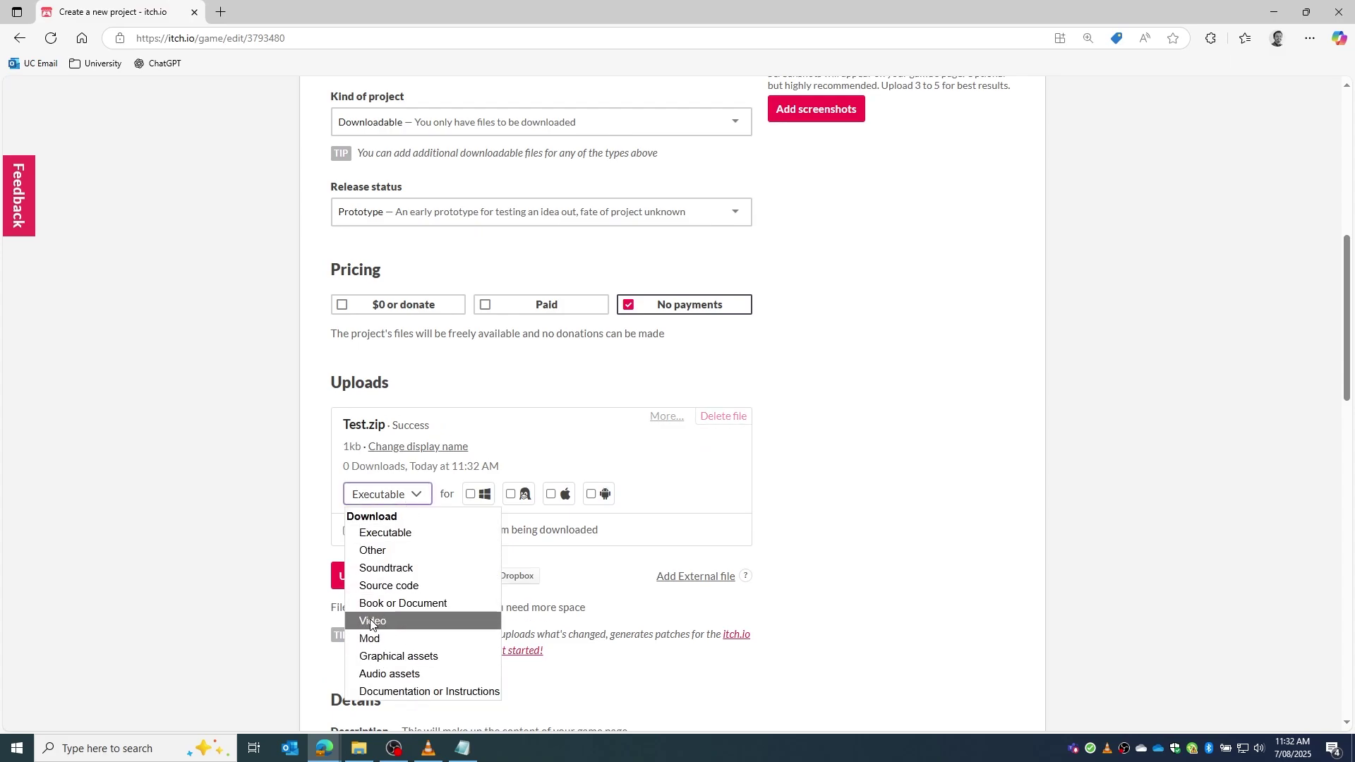
{"action": "left_click", "coordinate": [391, 550]}
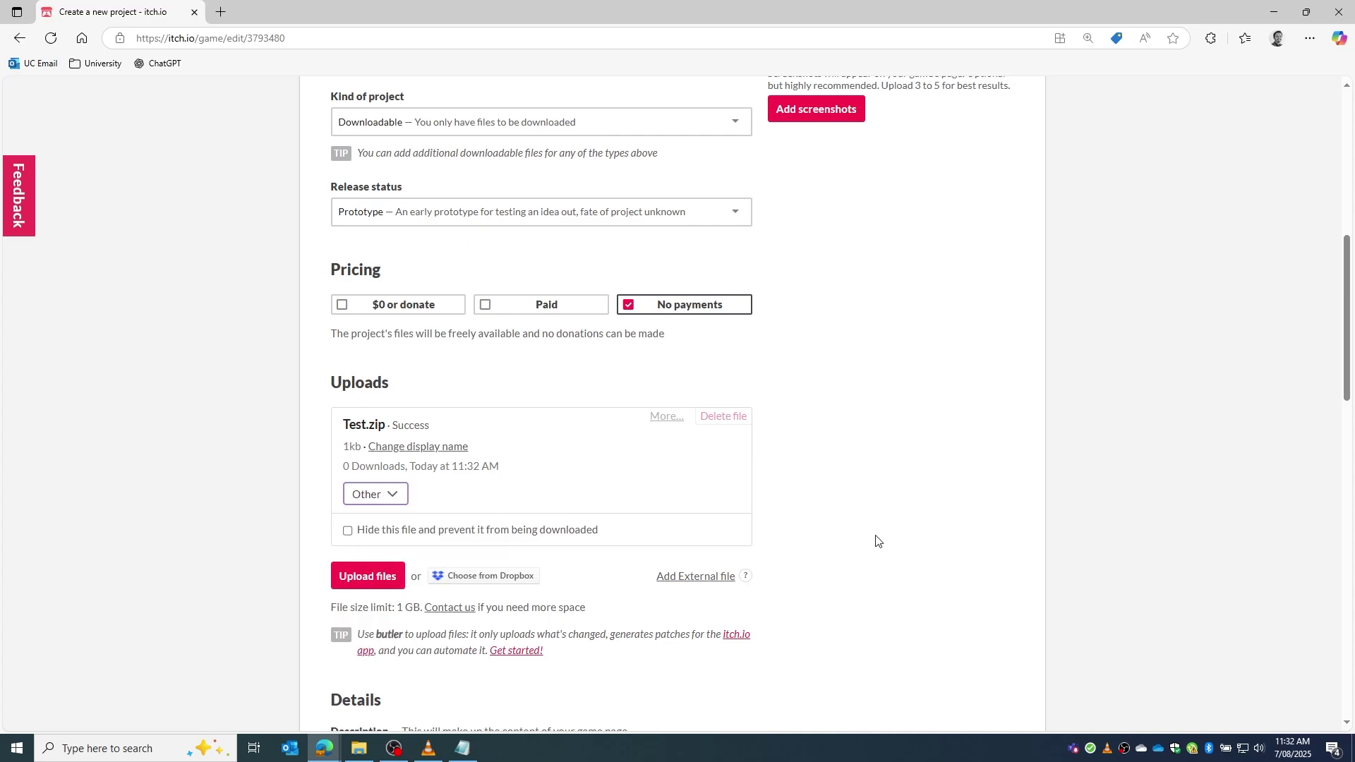
{"action": "scroll", "coordinate": [839, 531], "scroll_direction": "down", "scroll_amount": 1}
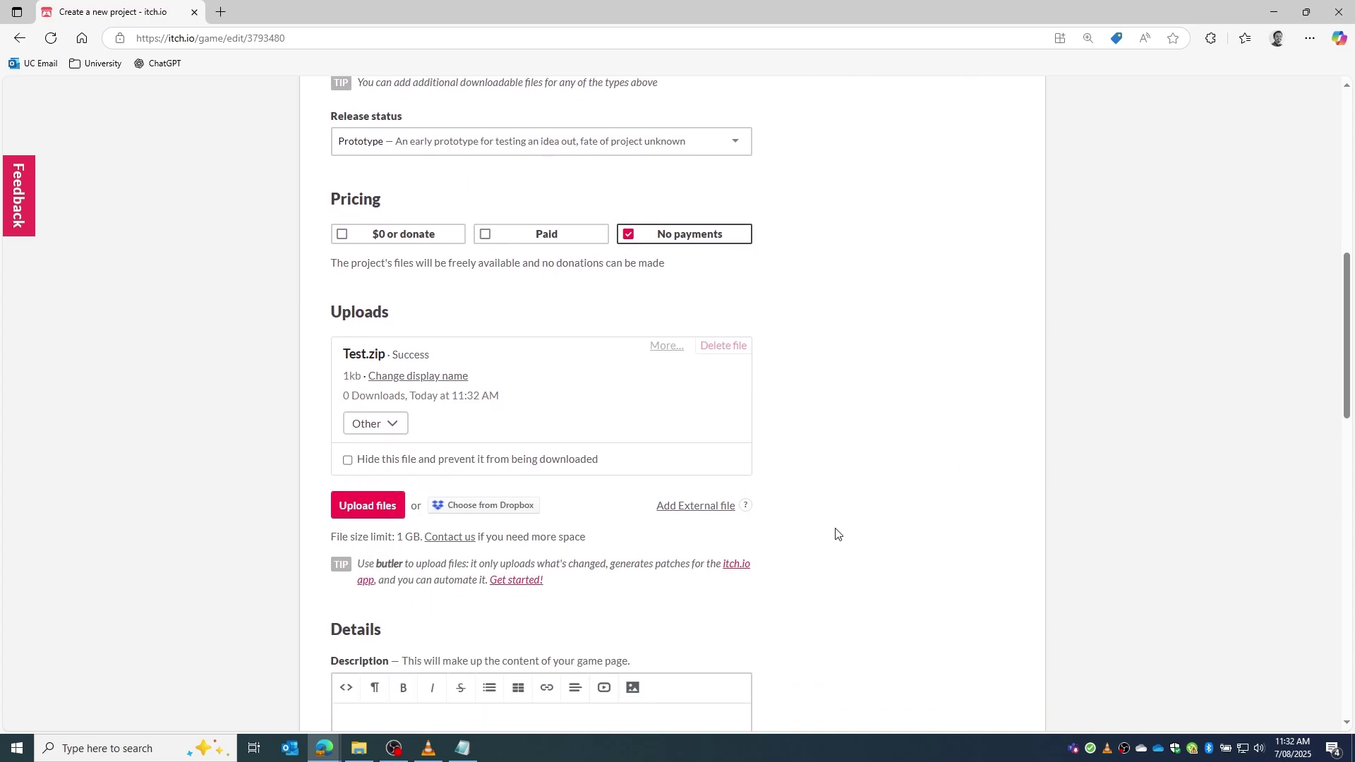
{"action": "scroll", "coordinate": [811, 432], "scroll_direction": "up", "scroll_amount": 8}
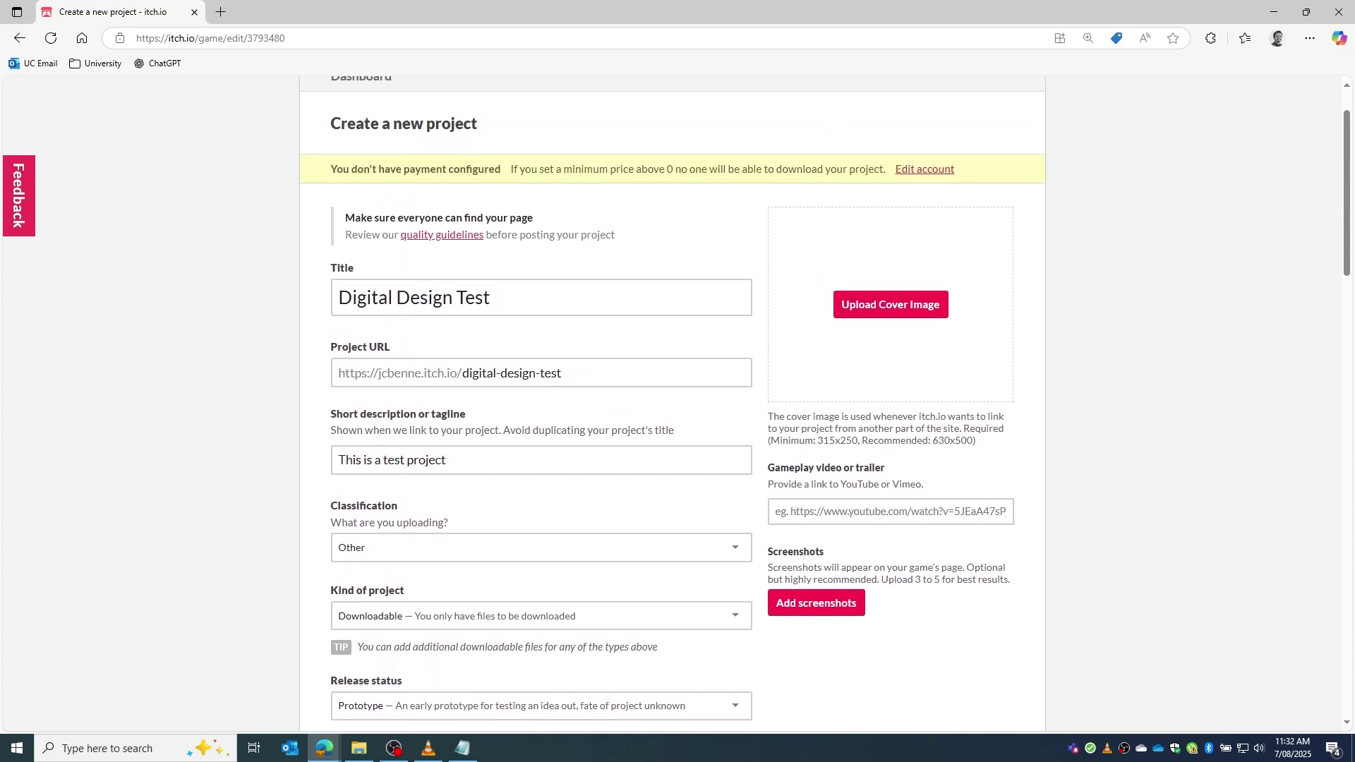
{"action": "key", "text": "alt+Tab"}
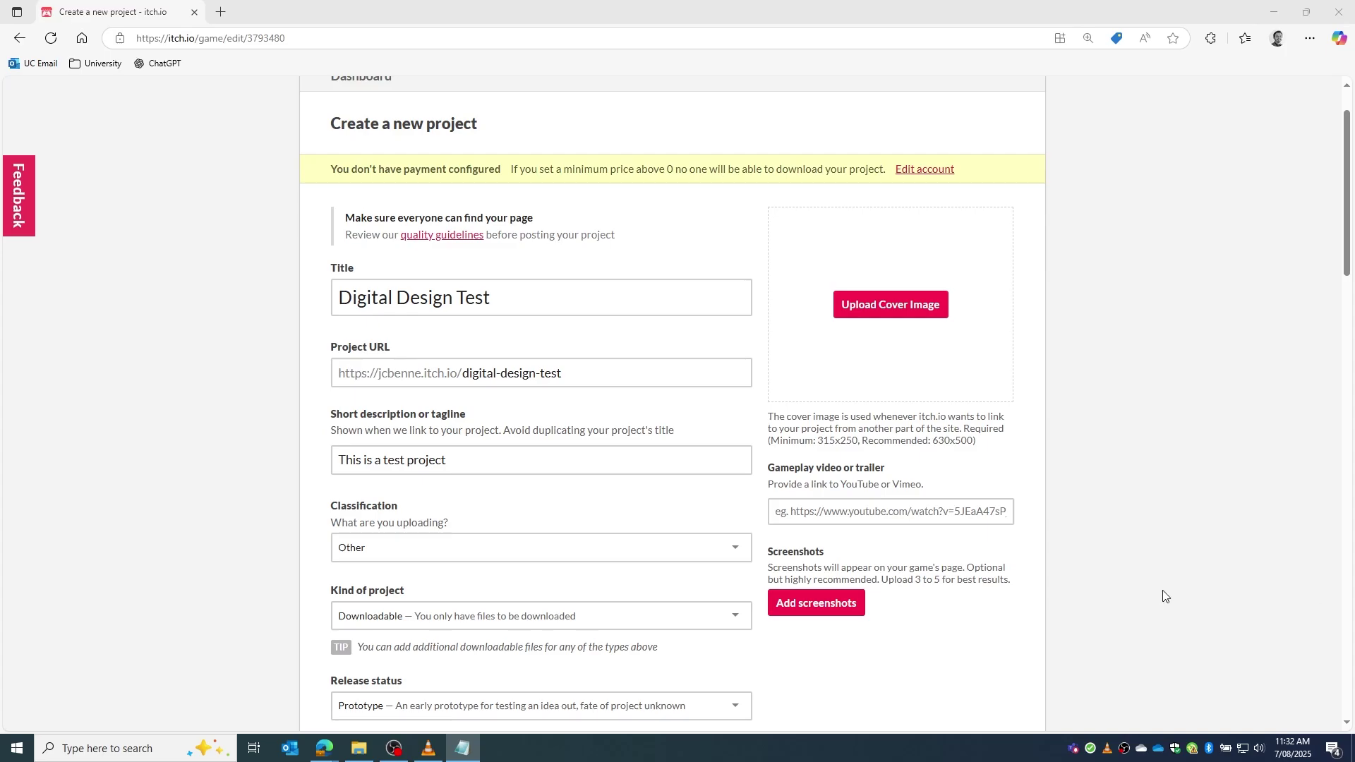
{"action": "left_click", "coordinate": [841, 526]}
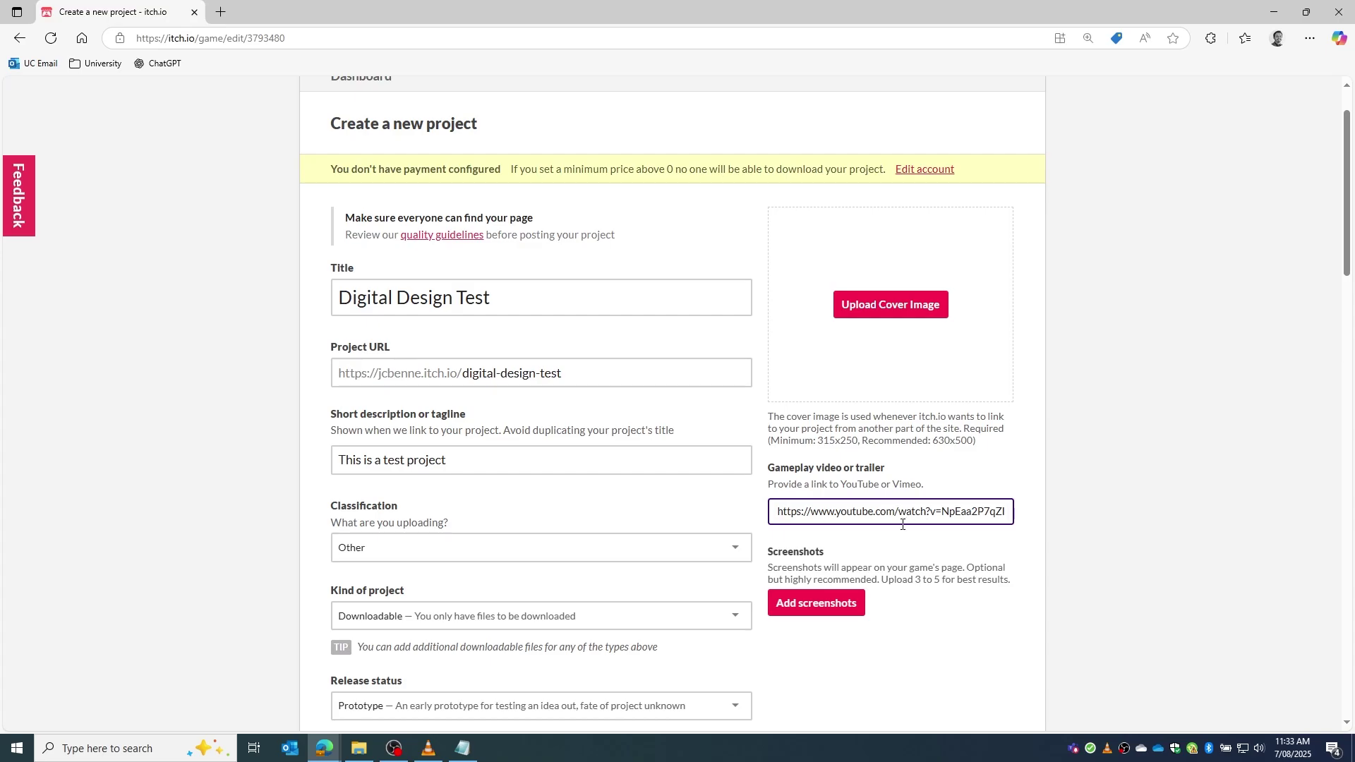
{"action": "scroll", "coordinate": [896, 529], "scroll_direction": "down", "scroll_amount": 6}
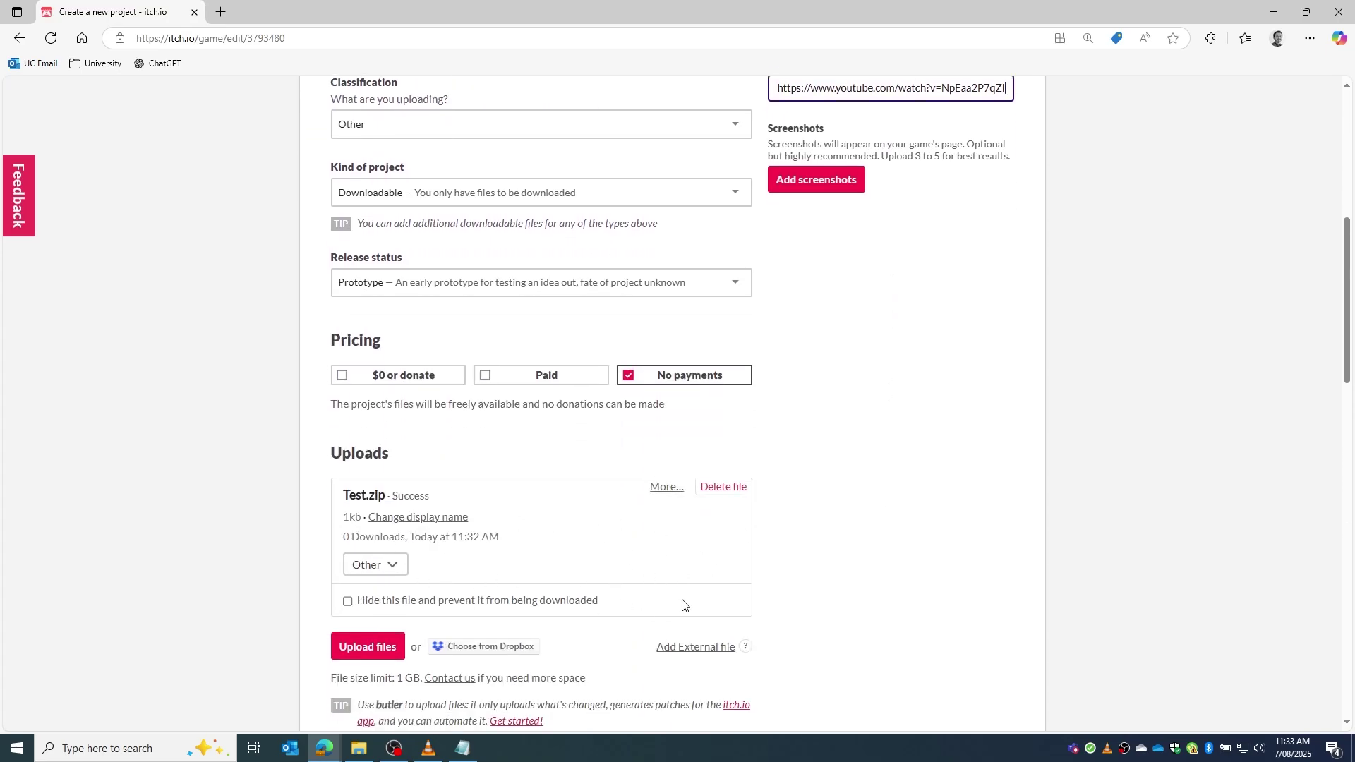
{"action": "scroll", "coordinate": [726, 569], "scroll_direction": "up", "scroll_amount": 4}
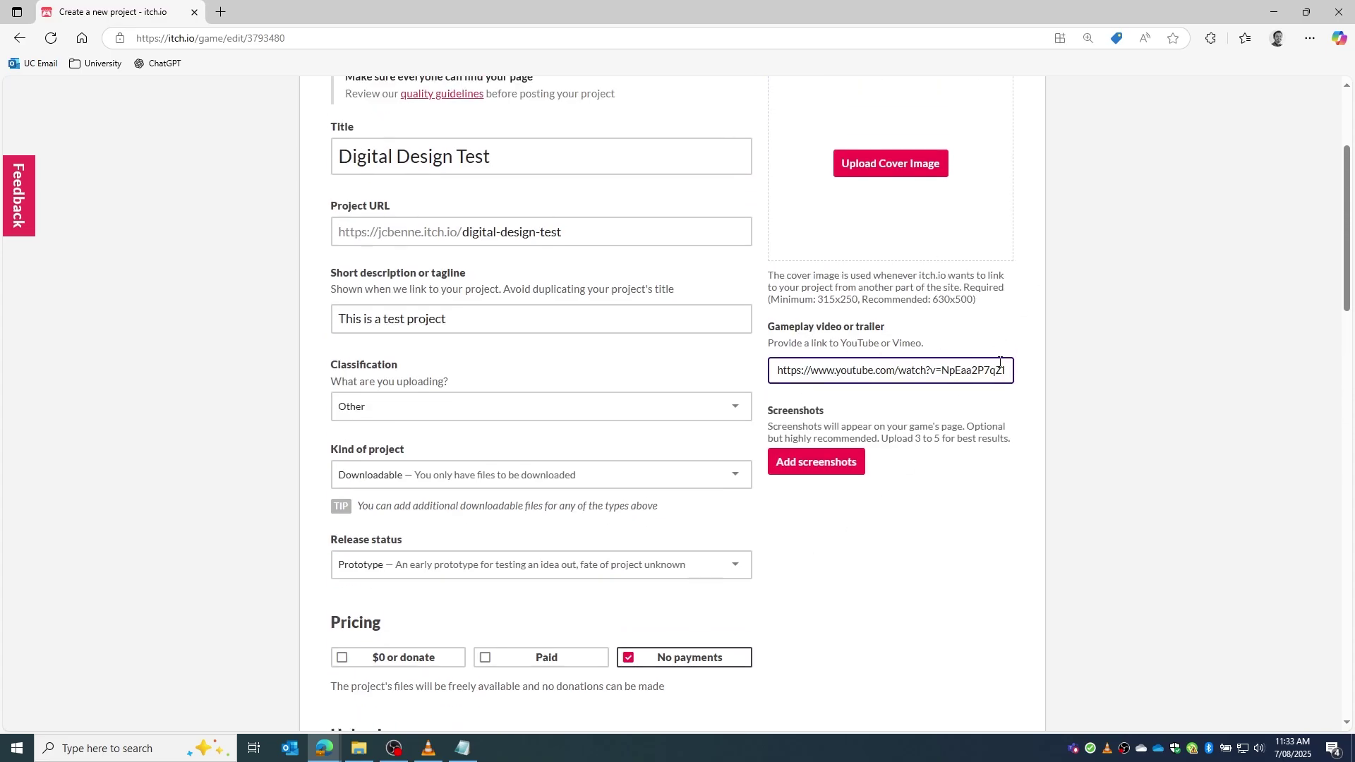
{"action": "left_click_drag", "start_coordinate": [845, 343], "coordinate": [1037, 347]}
{"action": "scroll", "coordinate": [901, 432], "scroll_direction": "down", "scroll_amount": 1}
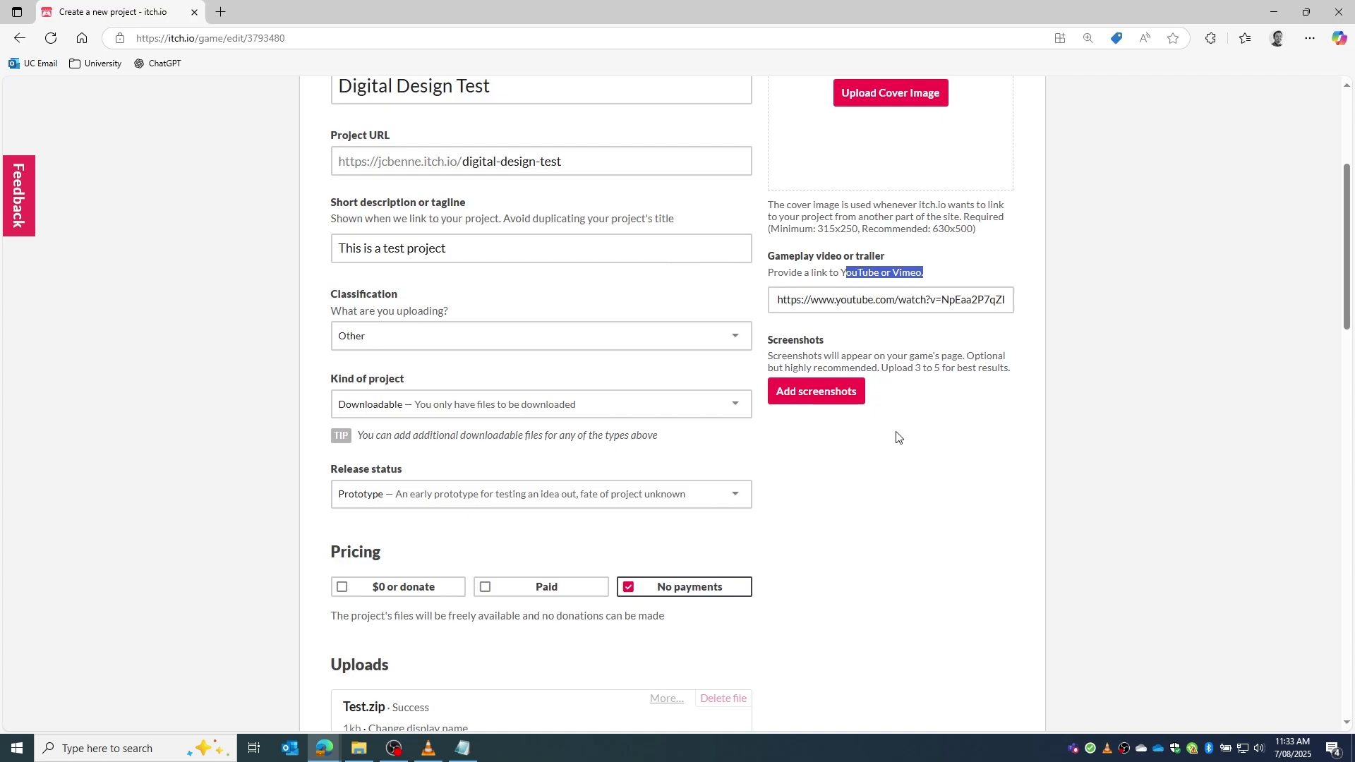
Paste the copied Lorem ipsum paragraphs into the project description and remove the blank line above them.
{"action": "scroll", "coordinate": [881, 449], "scroll_direction": "down", "scroll_amount": 4}
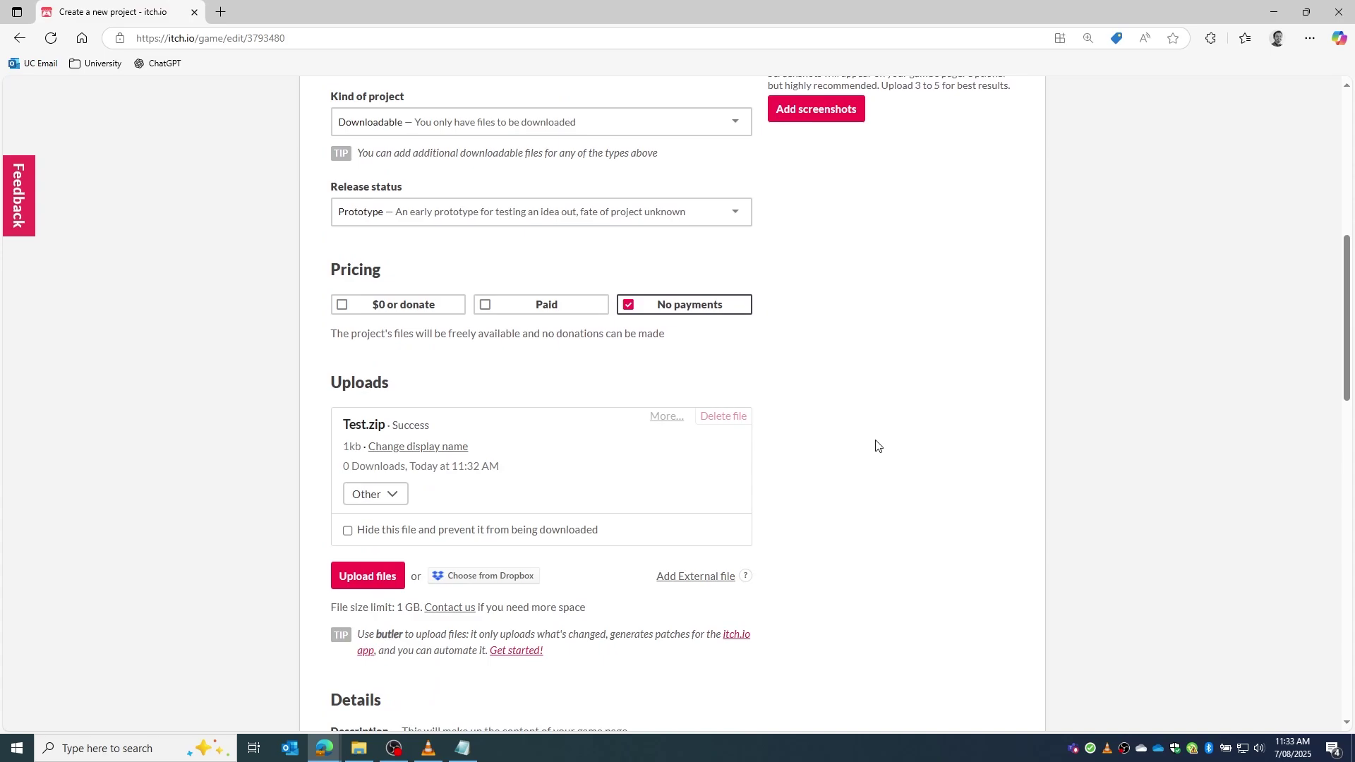
{"action": "scroll", "coordinate": [750, 502], "scroll_direction": "down", "scroll_amount": 5}
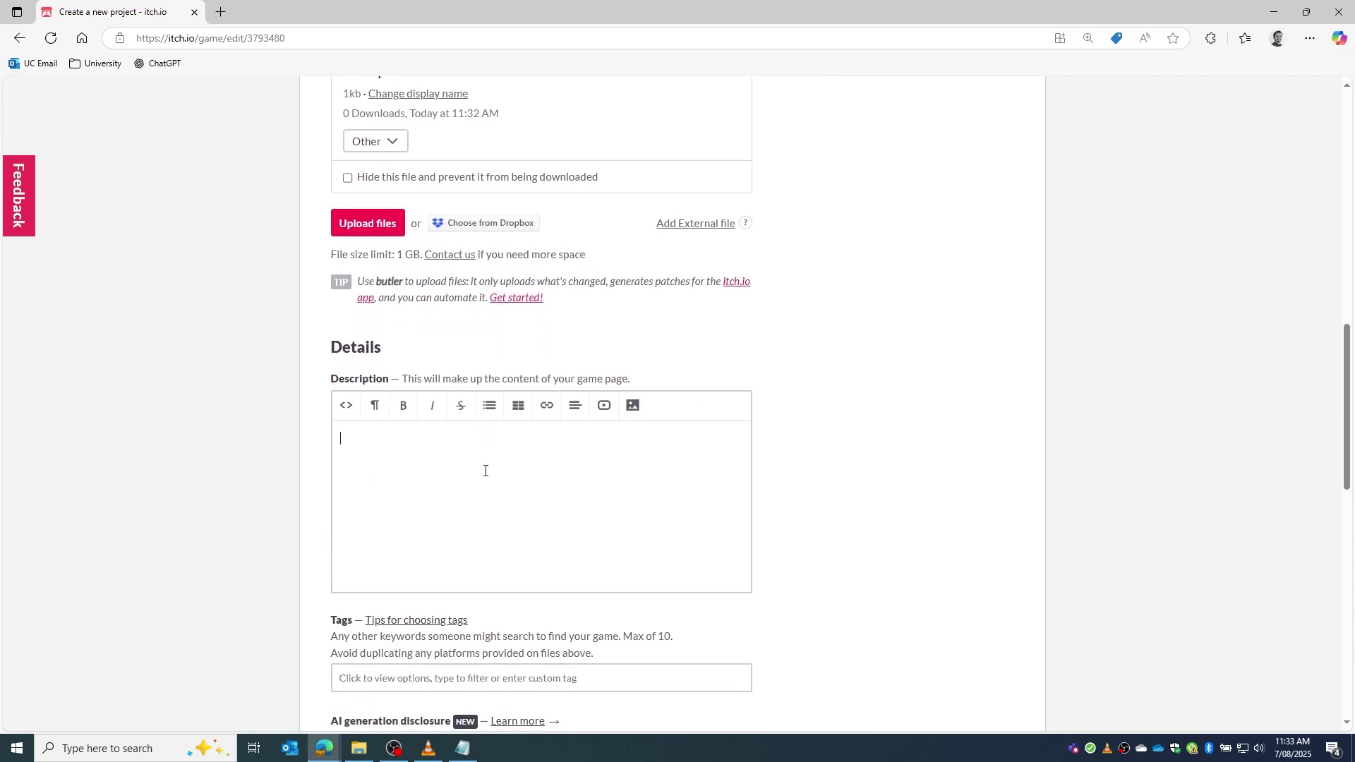
{"action": "key", "text": "ctrl+v"}
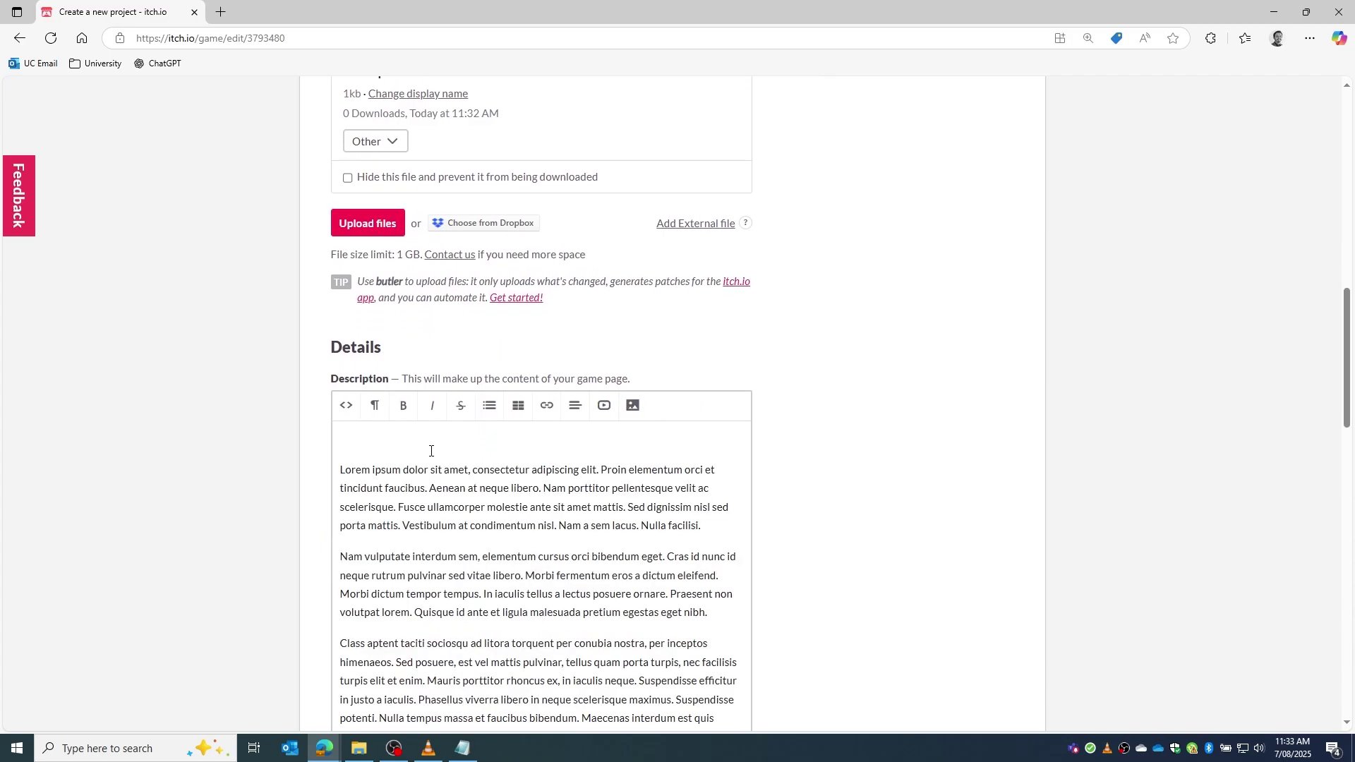
{"action": "key", "text": "Delete"}
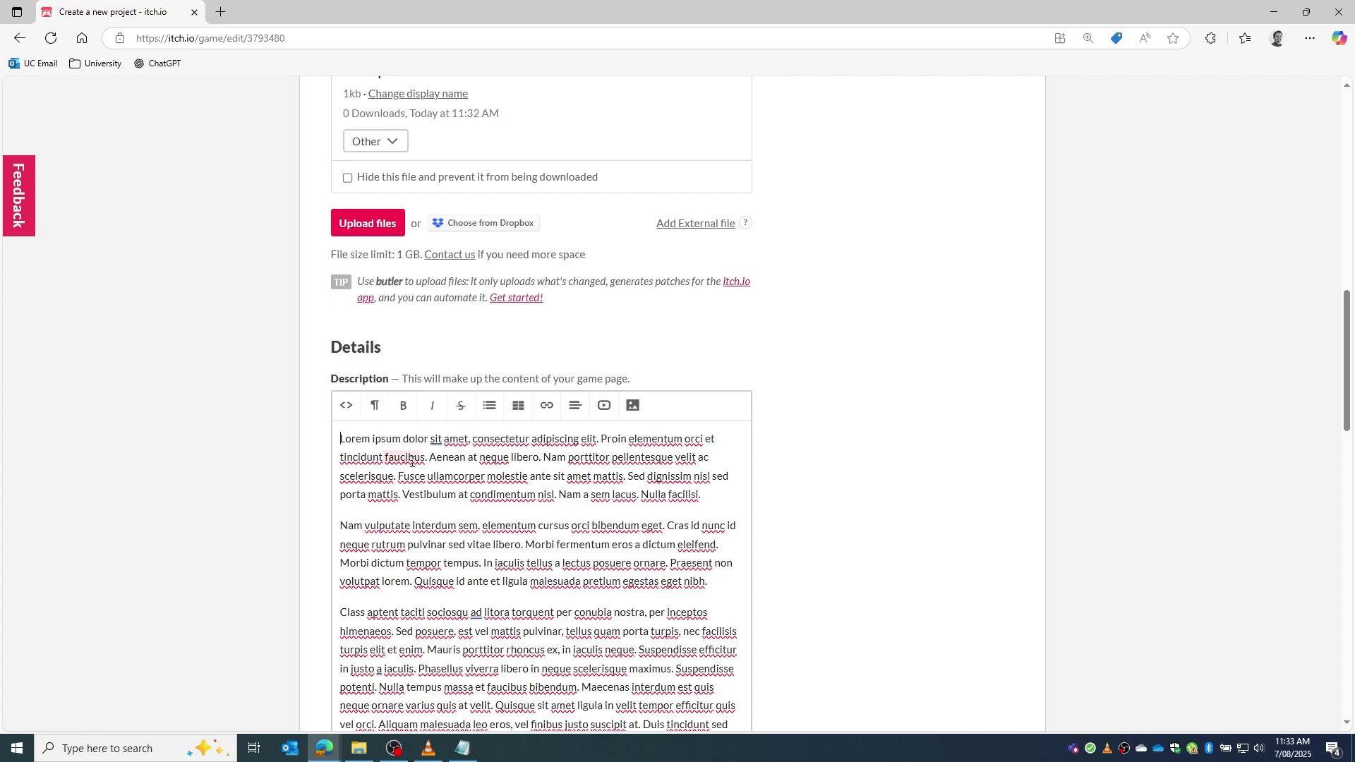
Add the tags uc24ddc, 2025 and etc to the project.
{"action": "scroll", "coordinate": [395, 454], "scroll_direction": "down", "scroll_amount": 9}
{"action": "scroll", "coordinate": [407, 458], "scroll_direction": "down", "scroll_amount": 1}
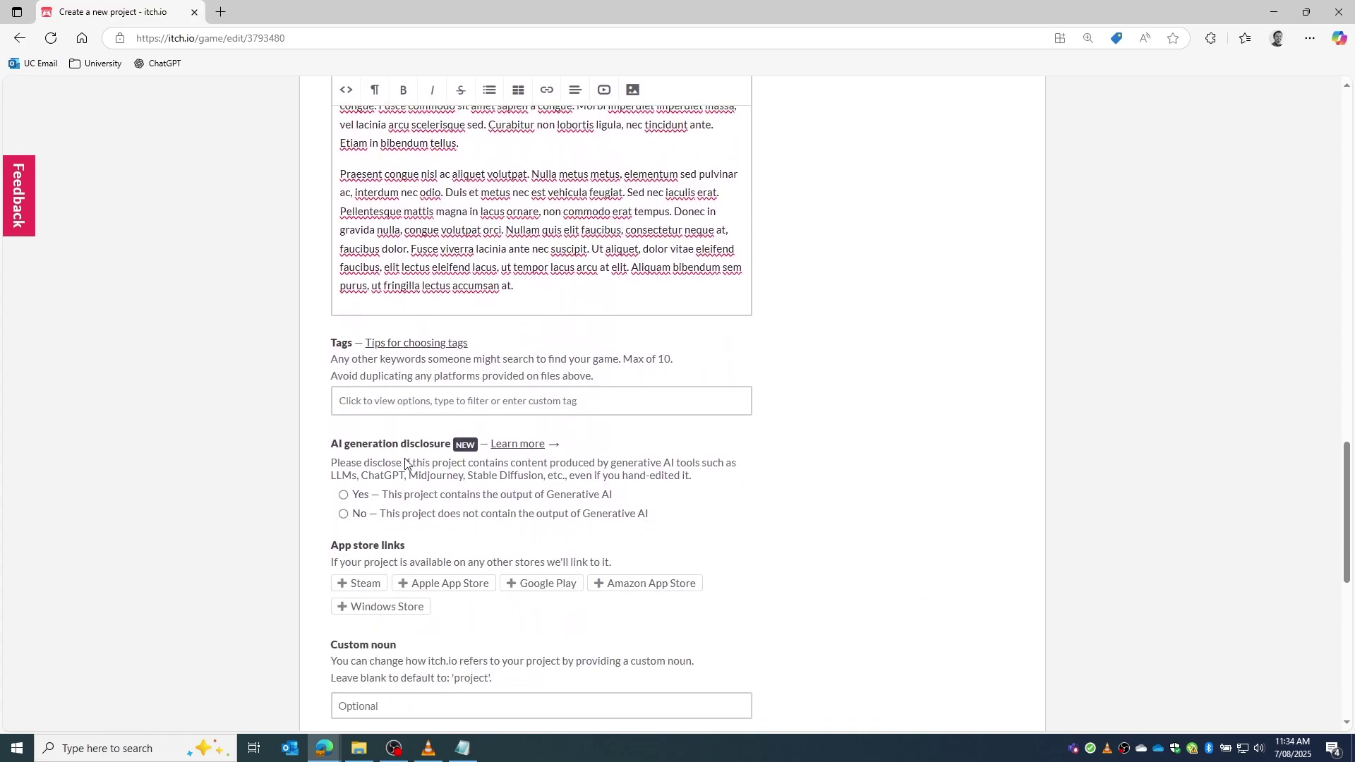
{"action": "left_click", "coordinate": [409, 401]}
{"action": "type", "text": "U"}
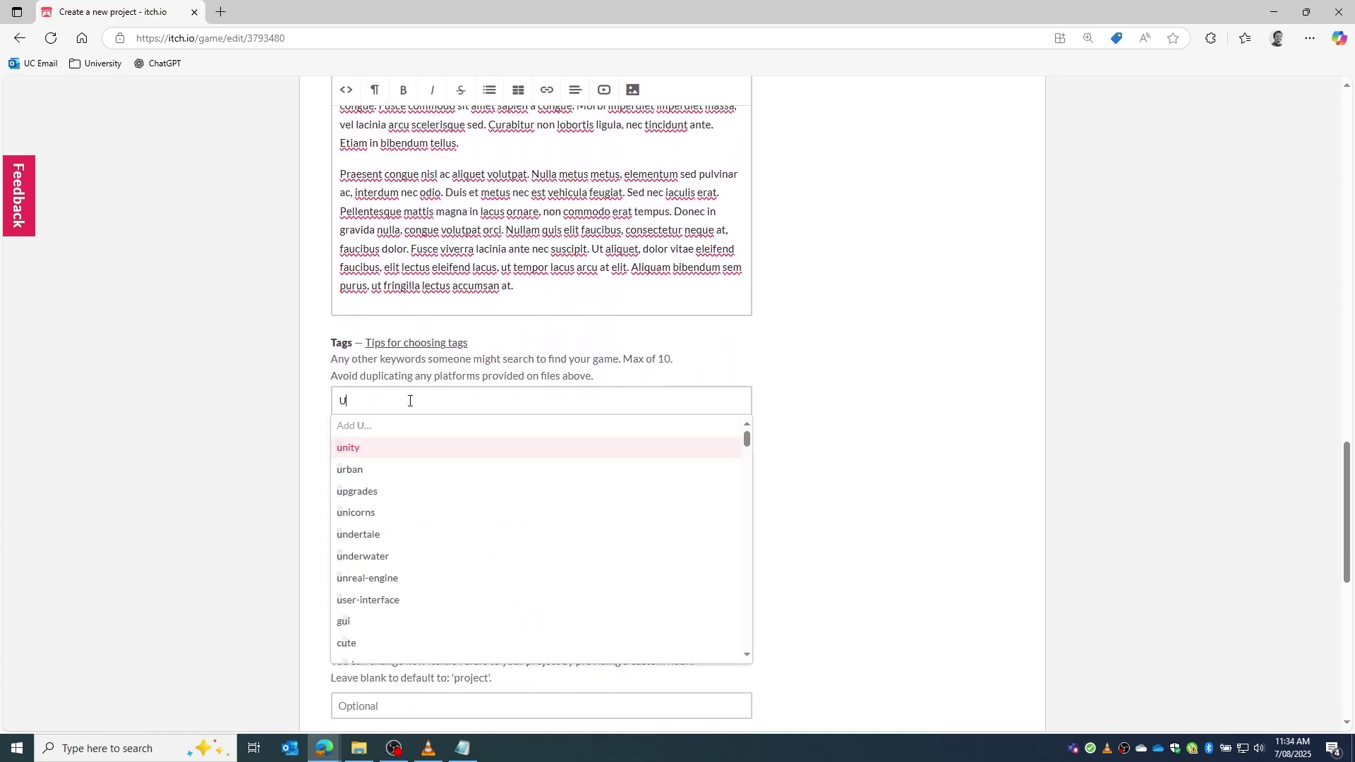
{"action": "type", "text": "C24"}
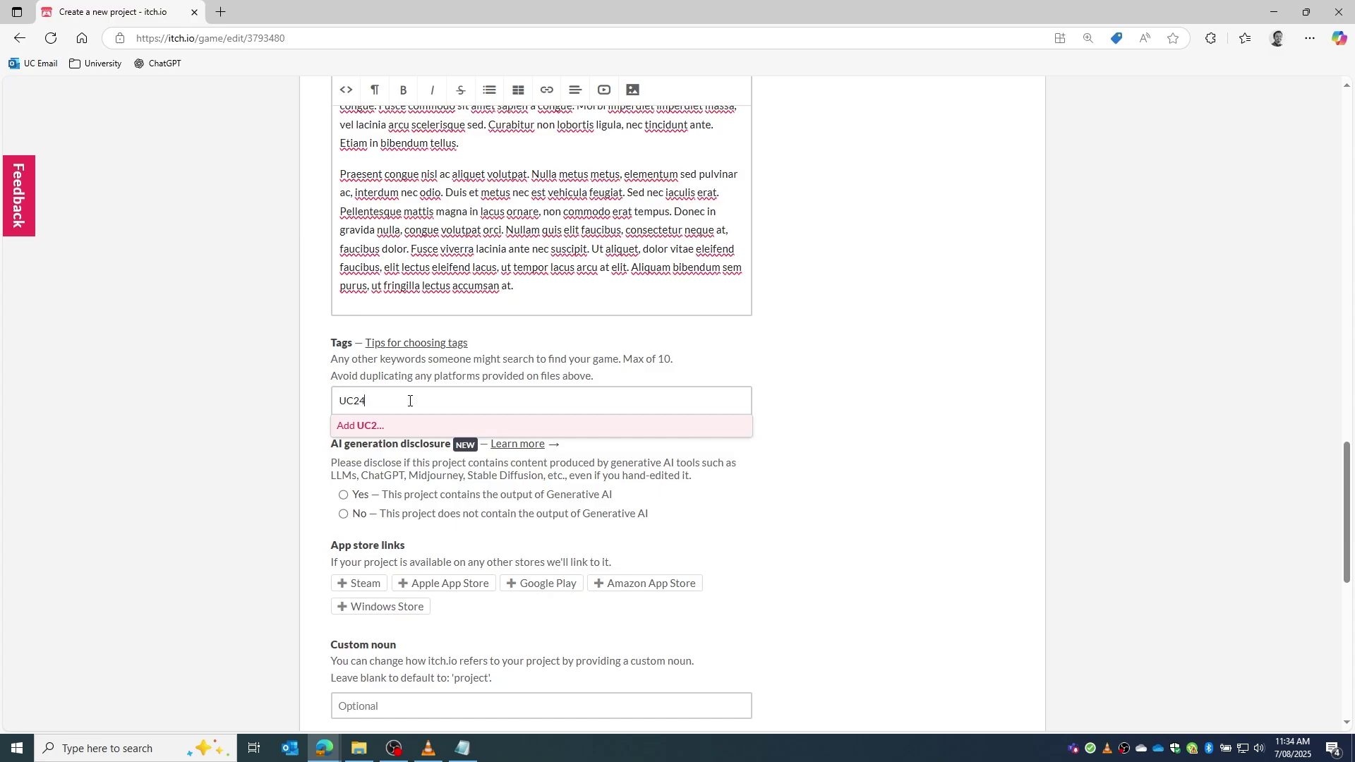
{"action": "type", "text": "DDC"}
{"action": "key", "text": "Return"}
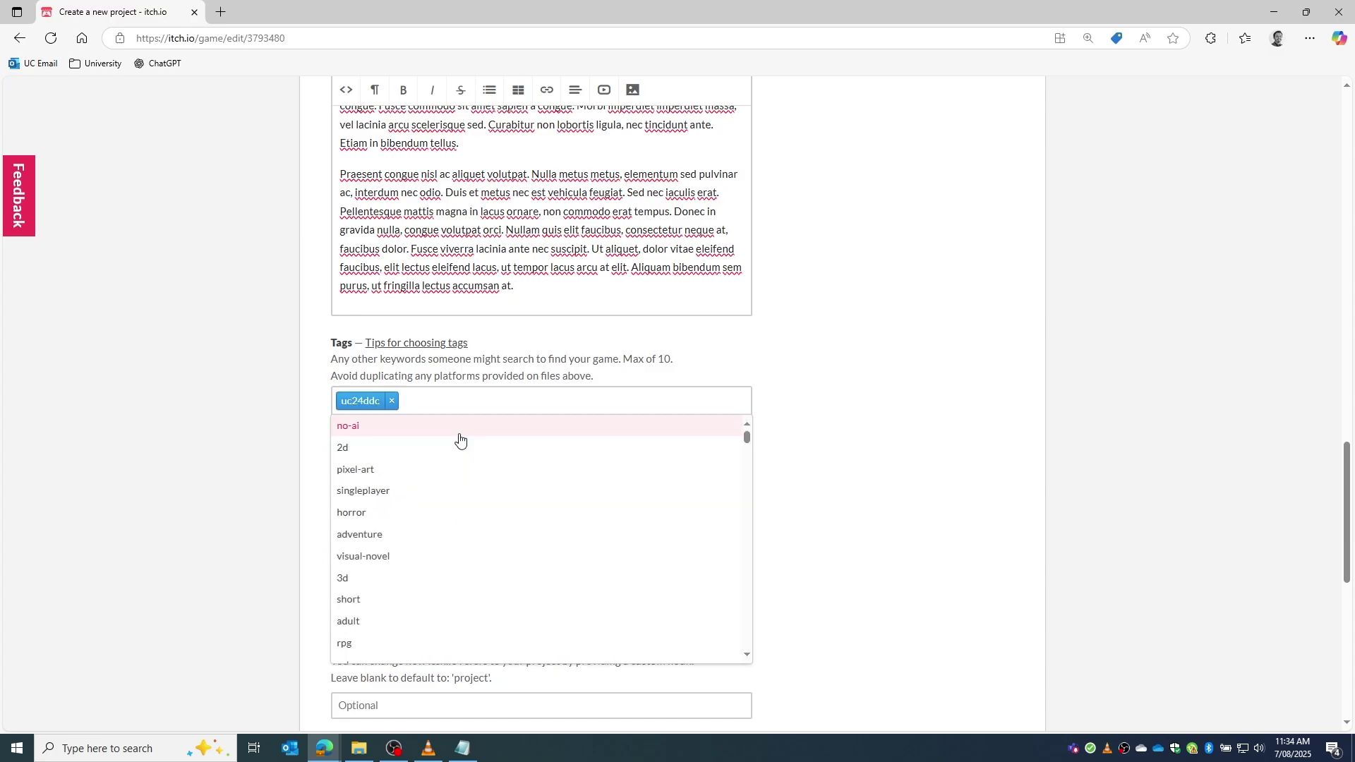
{"action": "type", "text": "2025"}
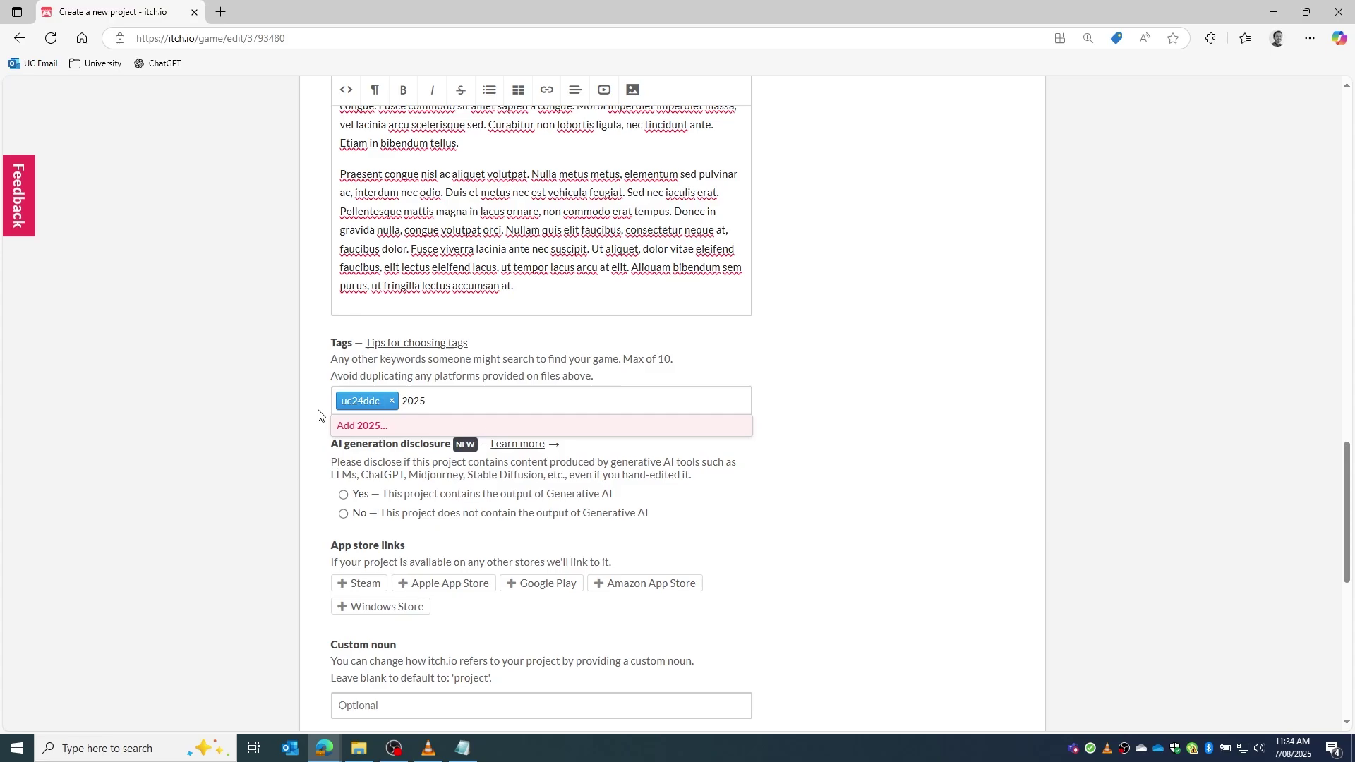
{"action": "key", "text": "Return"}
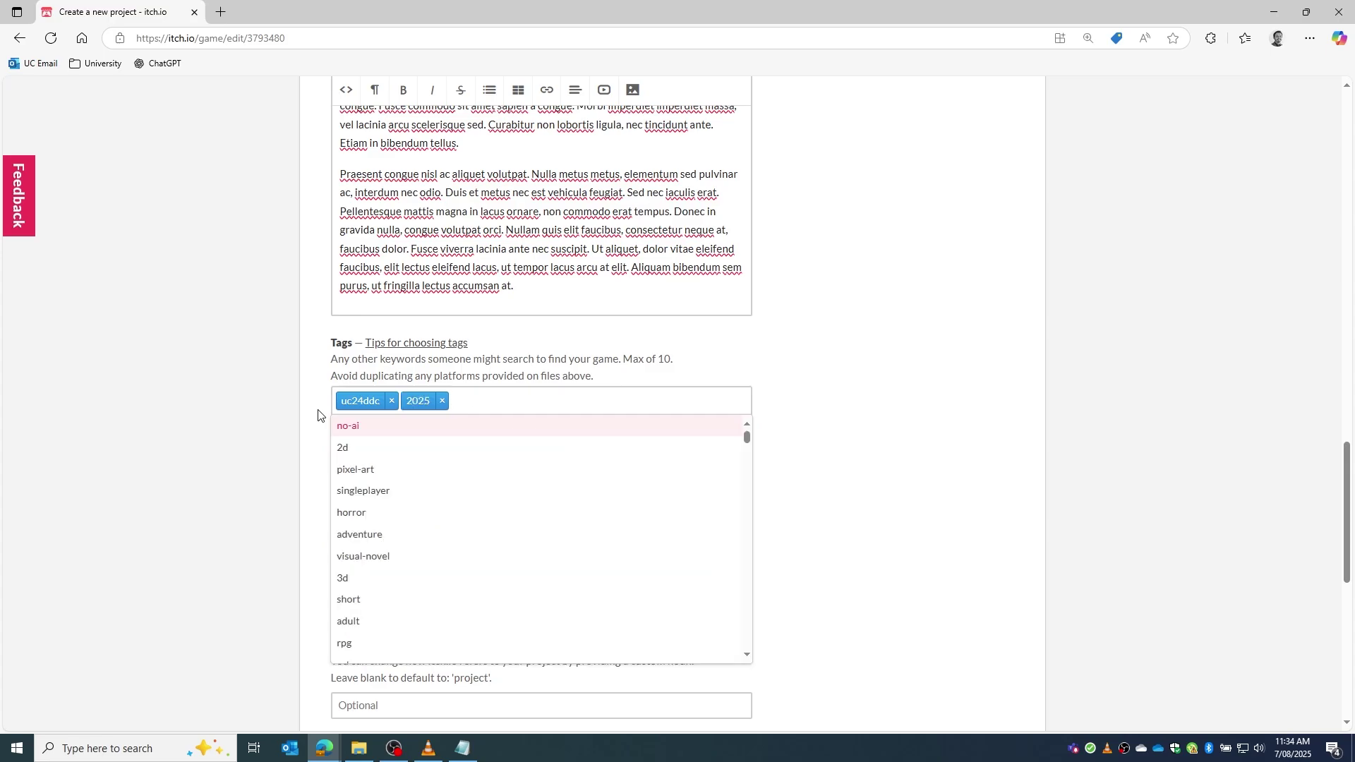
{"action": "type", "text": "etc"}
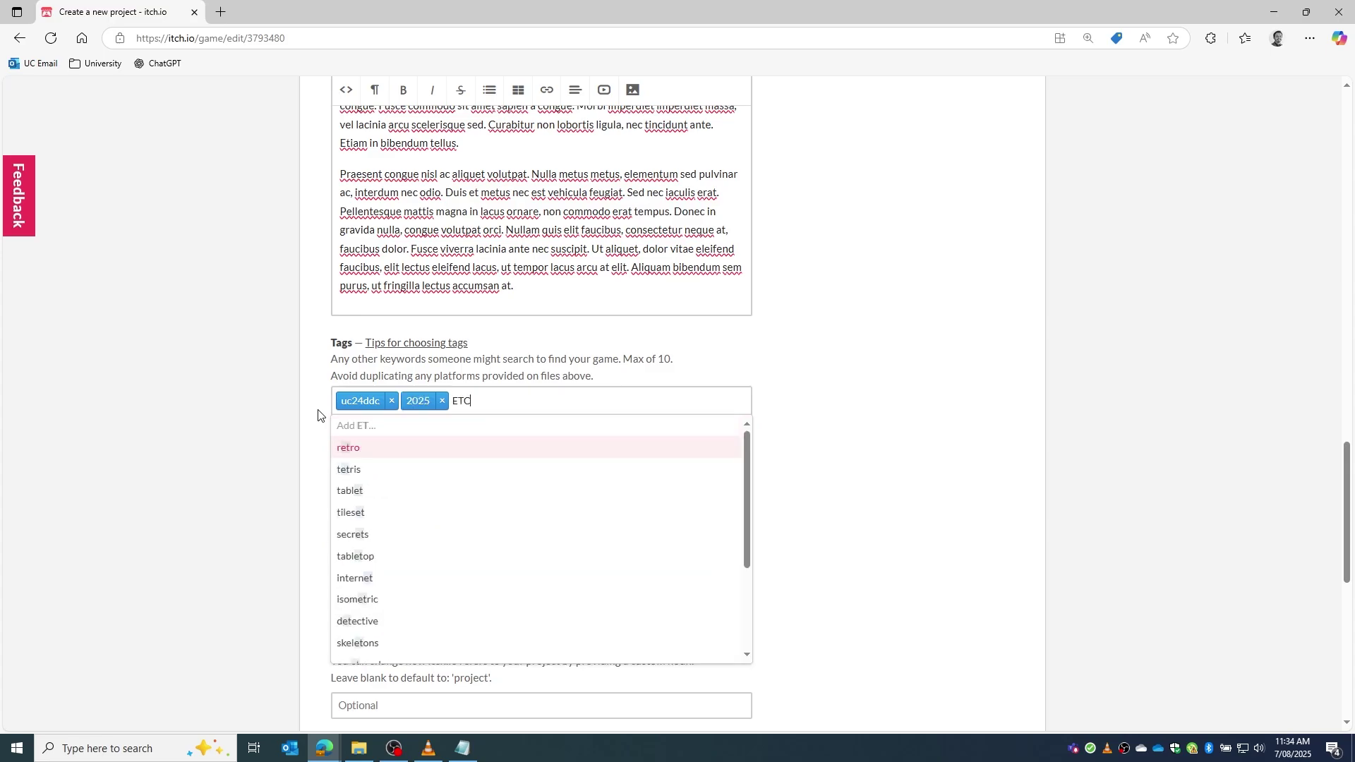
{"action": "key", "text": "Return"}
{"action": "left_click", "coordinate": [277, 440]}
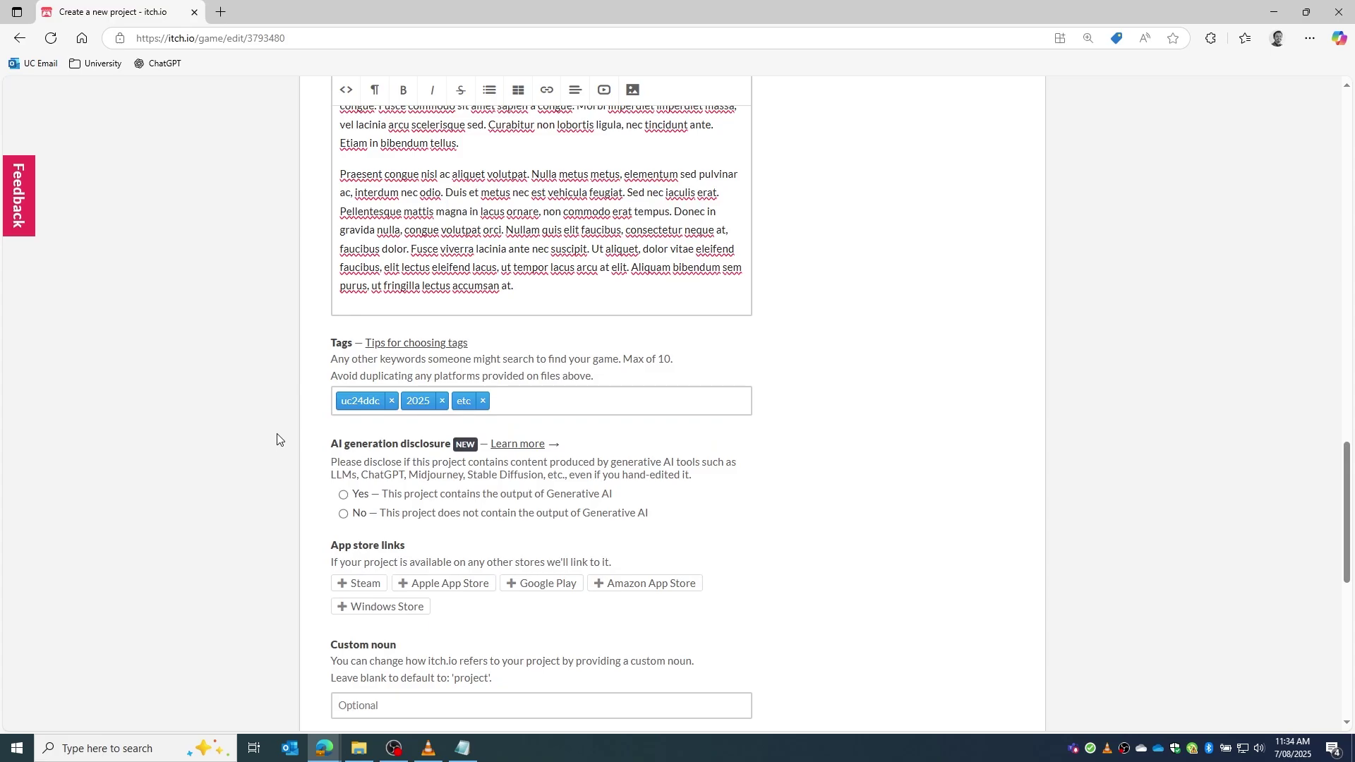
Set the project's community option to Disabled.
{"action": "scroll", "coordinate": [299, 522], "scroll_direction": "down", "scroll_amount": 4}
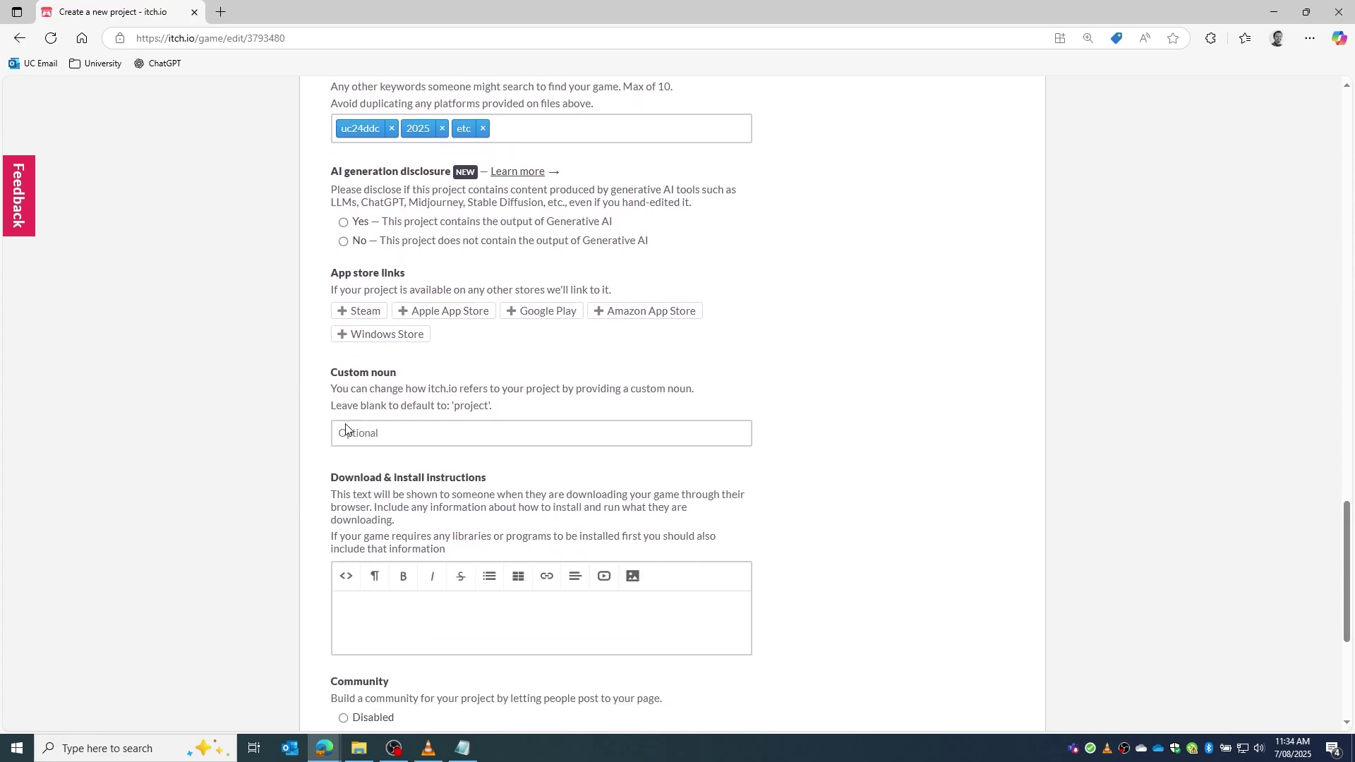
{"action": "scroll", "coordinate": [346, 429], "scroll_direction": "down", "scroll_amount": 1}
{"action": "scroll", "coordinate": [346, 428], "scroll_direction": "down", "scroll_amount": 2}
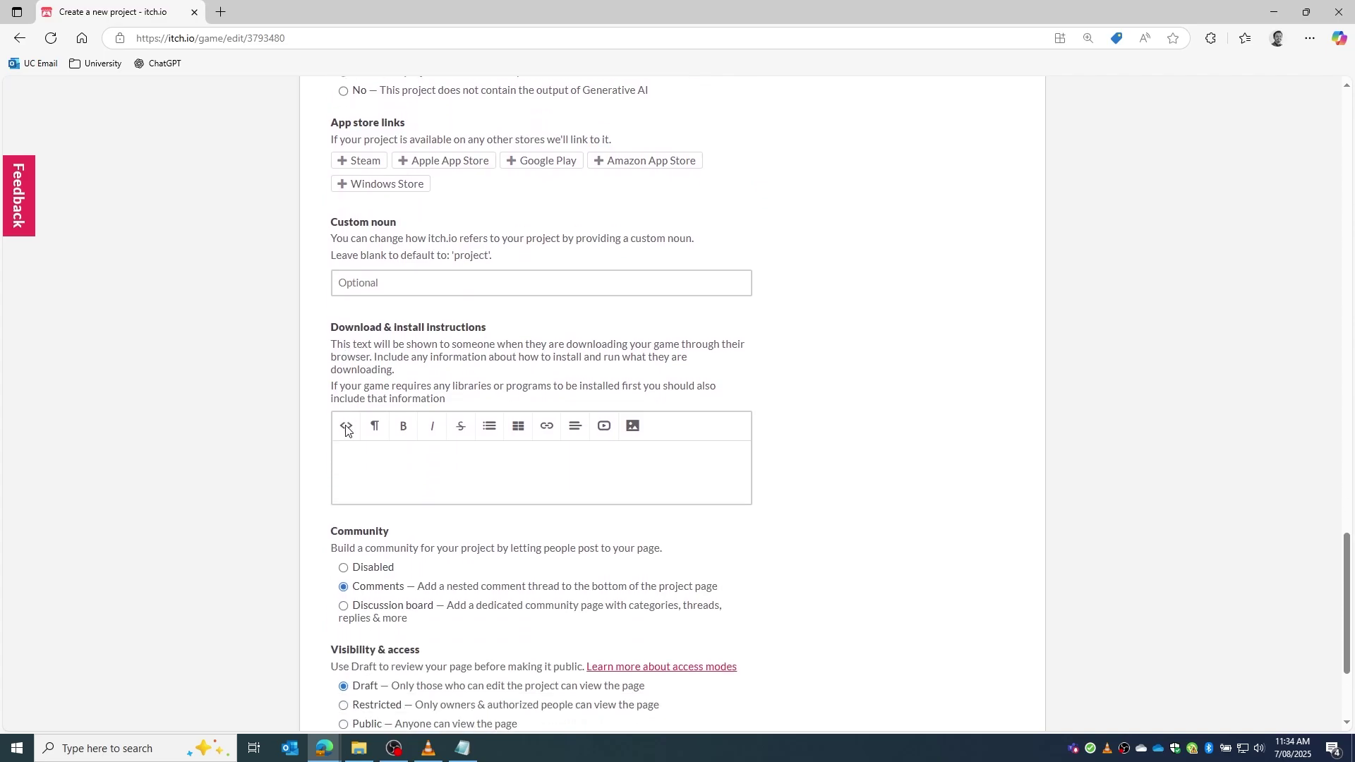
{"action": "left_click", "coordinate": [375, 570]}
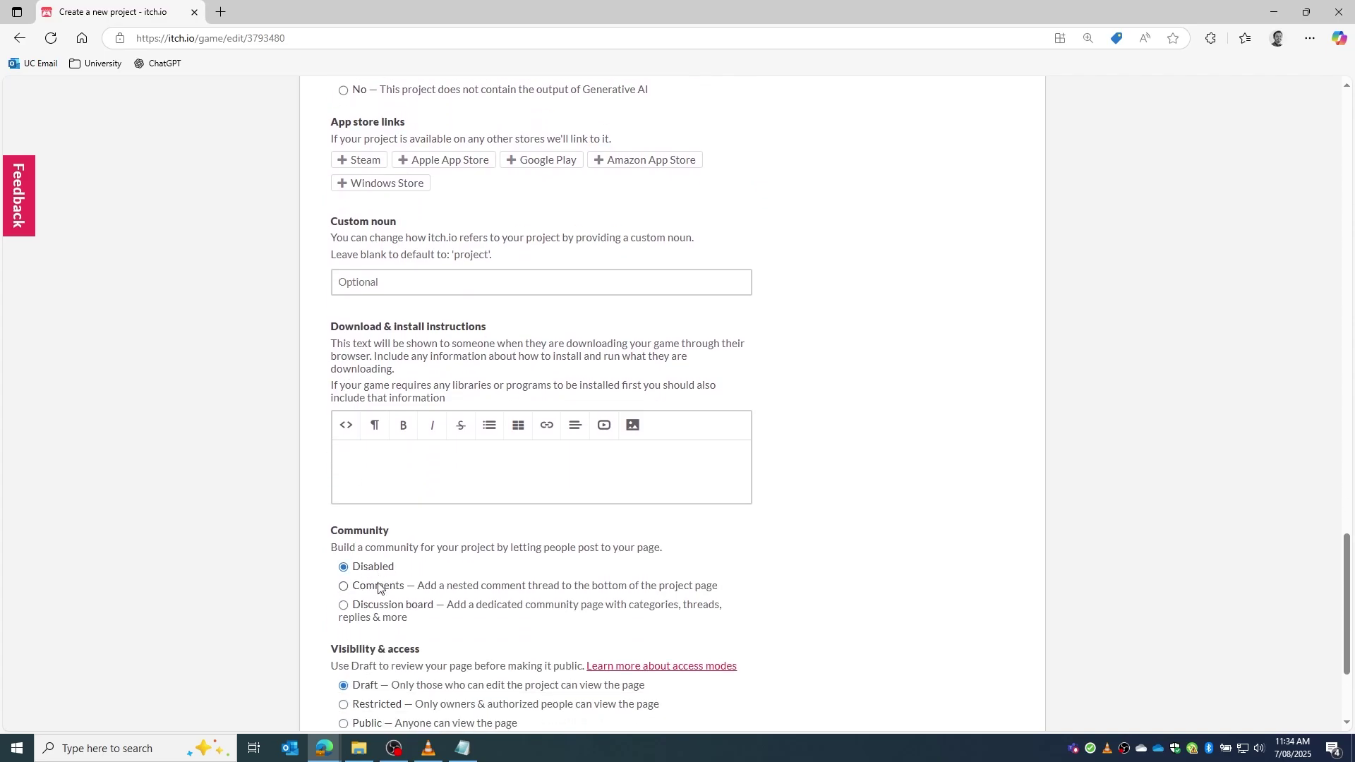
{"action": "left_click", "coordinate": [378, 585]}
{"action": "left_click", "coordinate": [369, 568]}
{"action": "scroll", "coordinate": [407, 588], "scroll_direction": "down", "scroll_amount": 1}
{"action": "scroll", "coordinate": [407, 588], "scroll_direction": "down", "scroll_amount": 2}
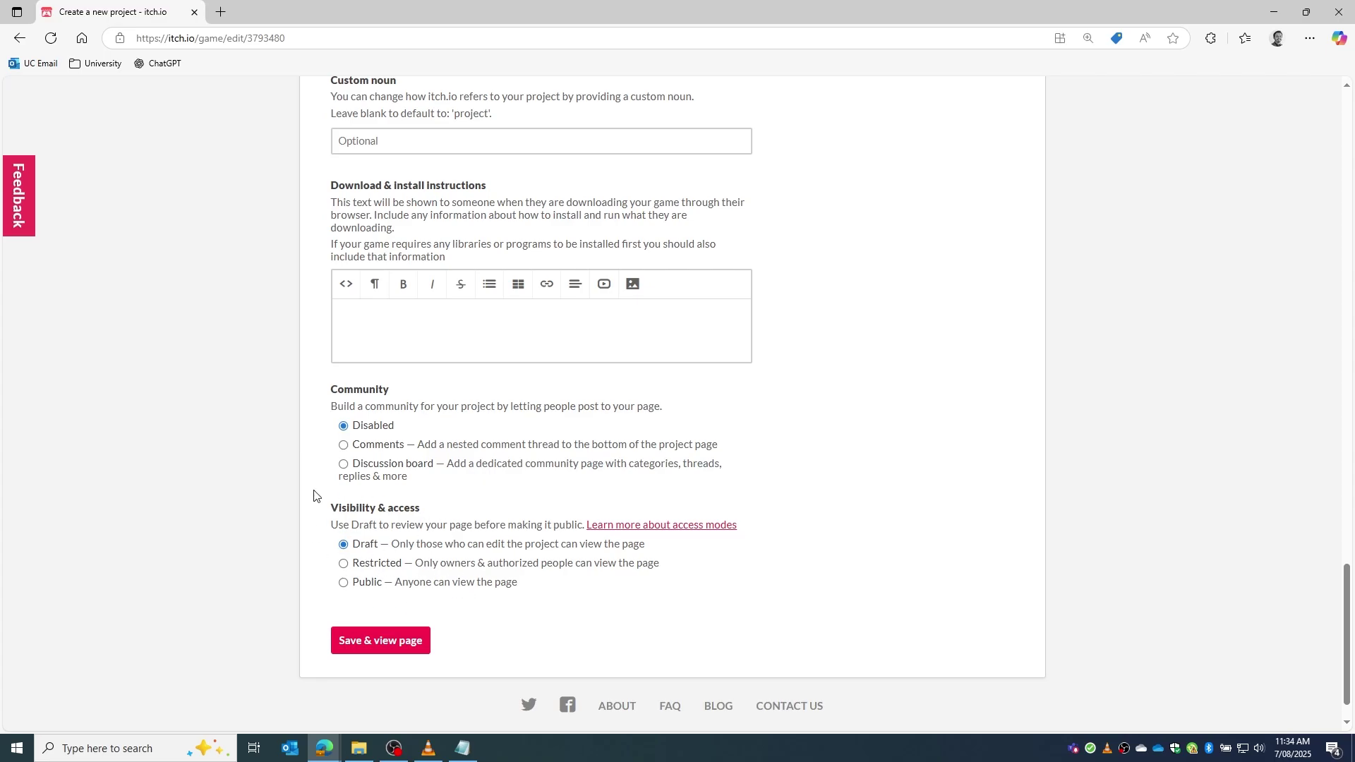
Upload the test pattern picture as the project's cover image.
{"action": "scroll", "coordinate": [738, 563], "scroll_direction": "up", "scroll_amount": 10}
{"action": "scroll", "coordinate": [796, 550], "scroll_direction": "up", "scroll_amount": 10}
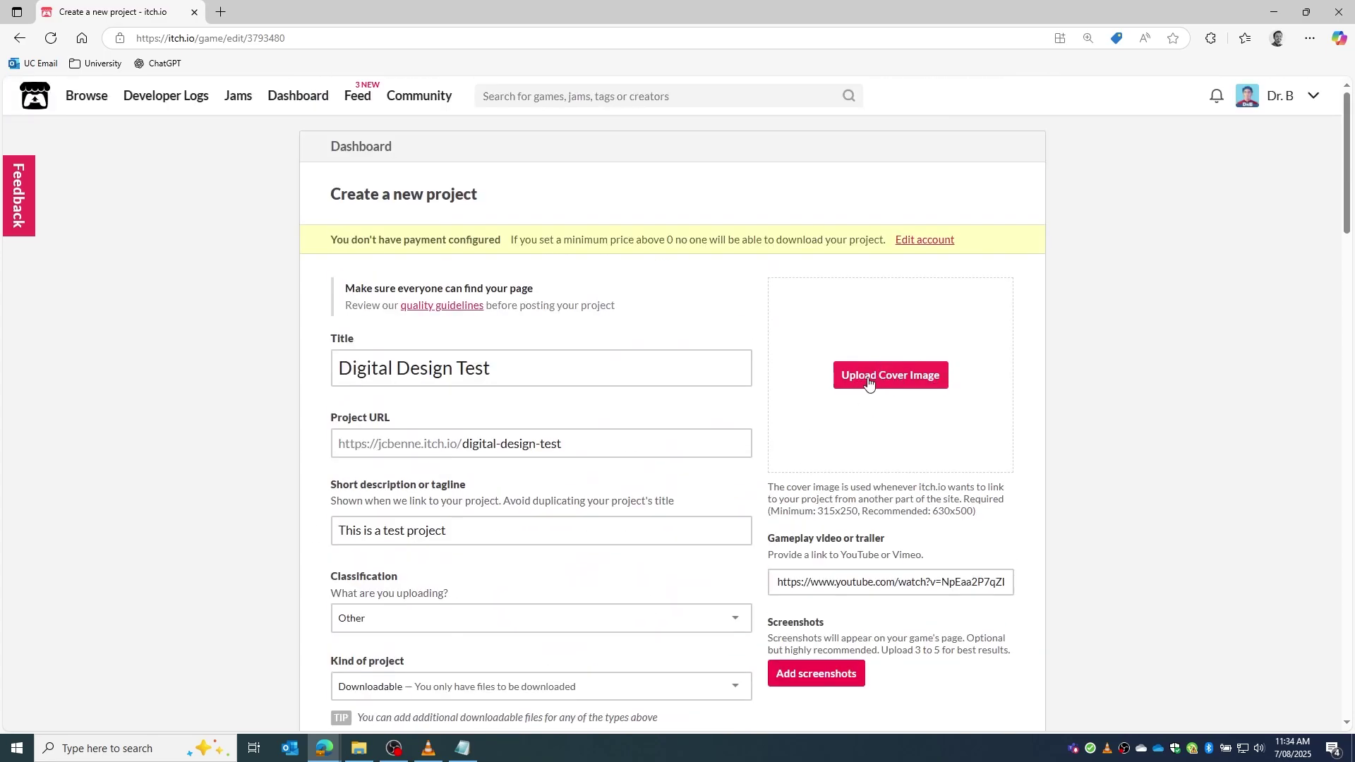
{"action": "left_click", "coordinate": [910, 381]}
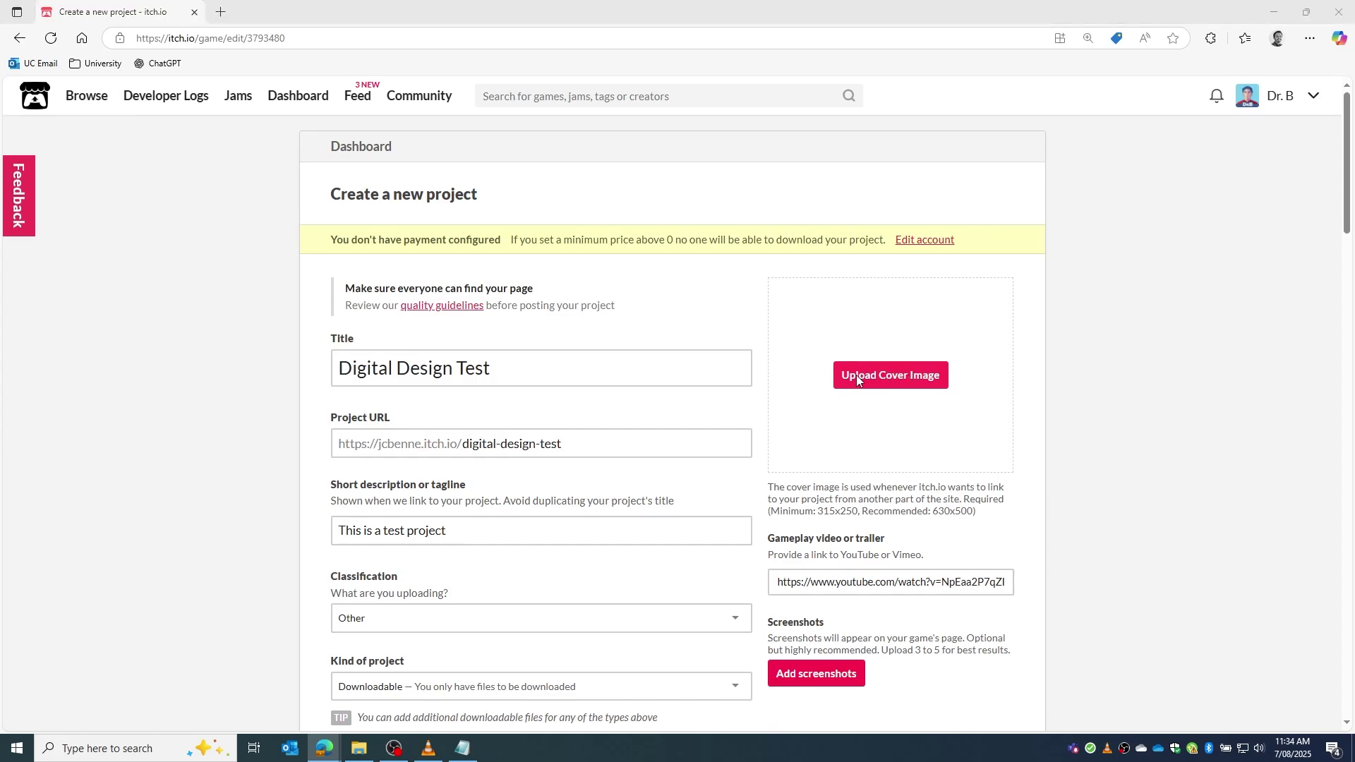
{"action": "left_click", "coordinate": [147, 122]}
{"action": "double_click", "coordinate": [147, 122]}
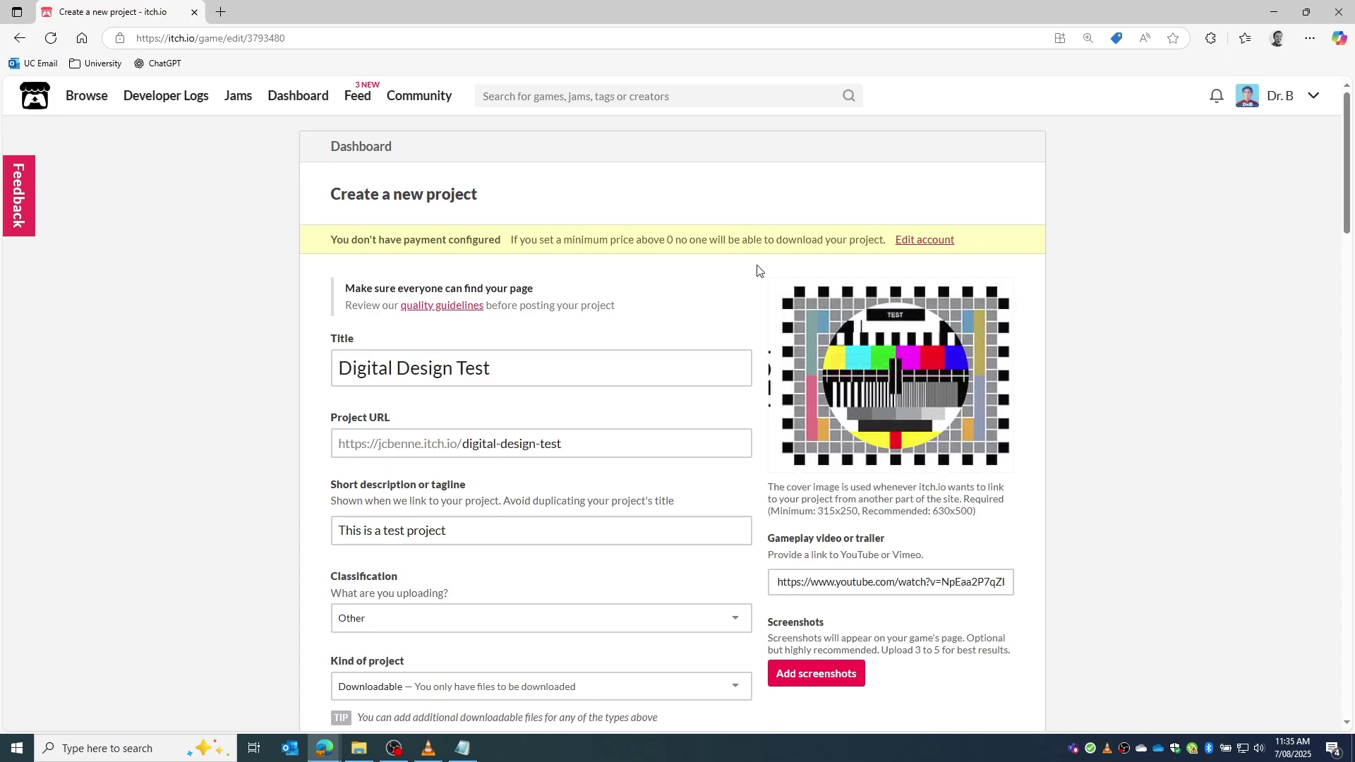
Review the completed project form, including the cover image size guidance, and save it as a draft to view its page.
{"action": "scroll", "coordinate": [1039, 591], "scroll_direction": "down", "scroll_amount": 2}
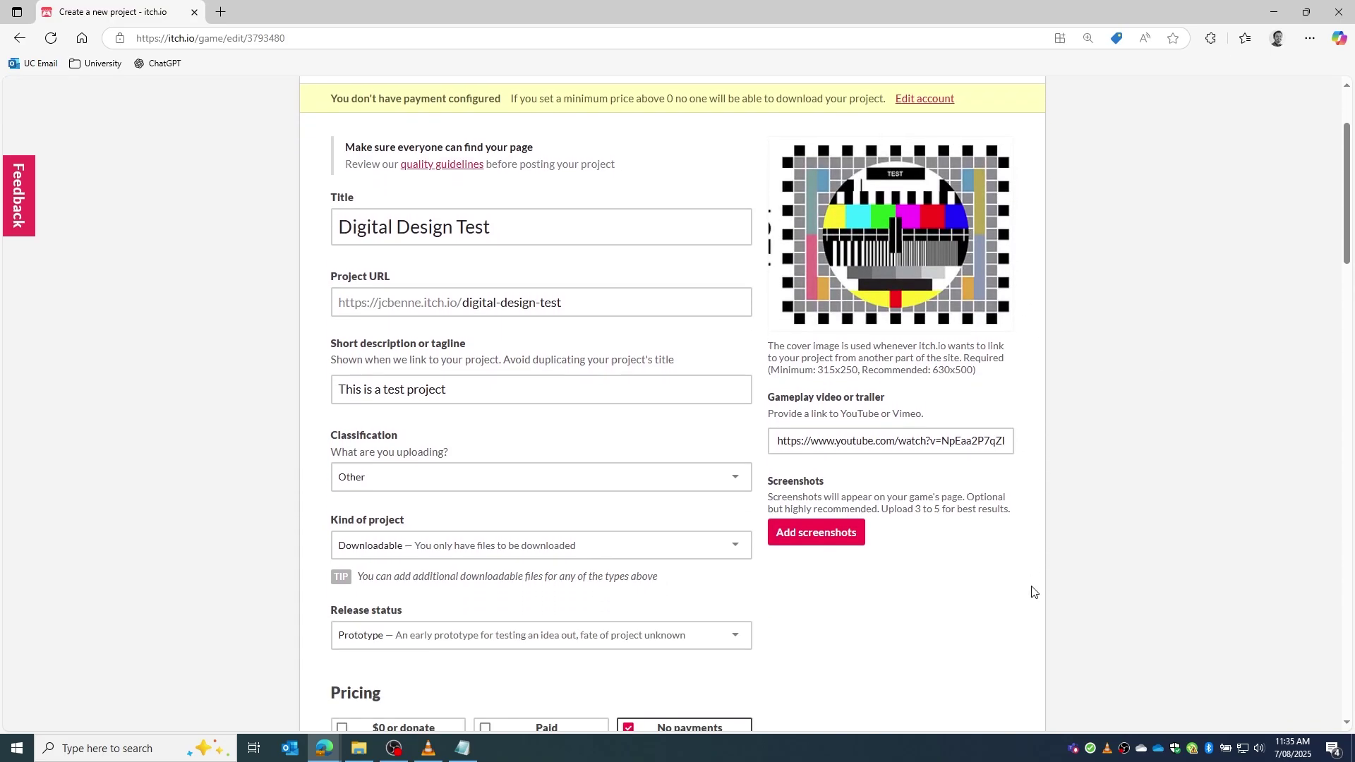
{"action": "left_click_drag", "start_coordinate": [933, 370], "coordinate": [1022, 375]}
{"action": "left_click", "coordinate": [928, 370]}
{"action": "left_click_drag", "start_coordinate": [928, 370], "coordinate": [1023, 379]}
{"action": "scroll", "coordinate": [544, 369], "scroll_direction": "down", "scroll_amount": 14}
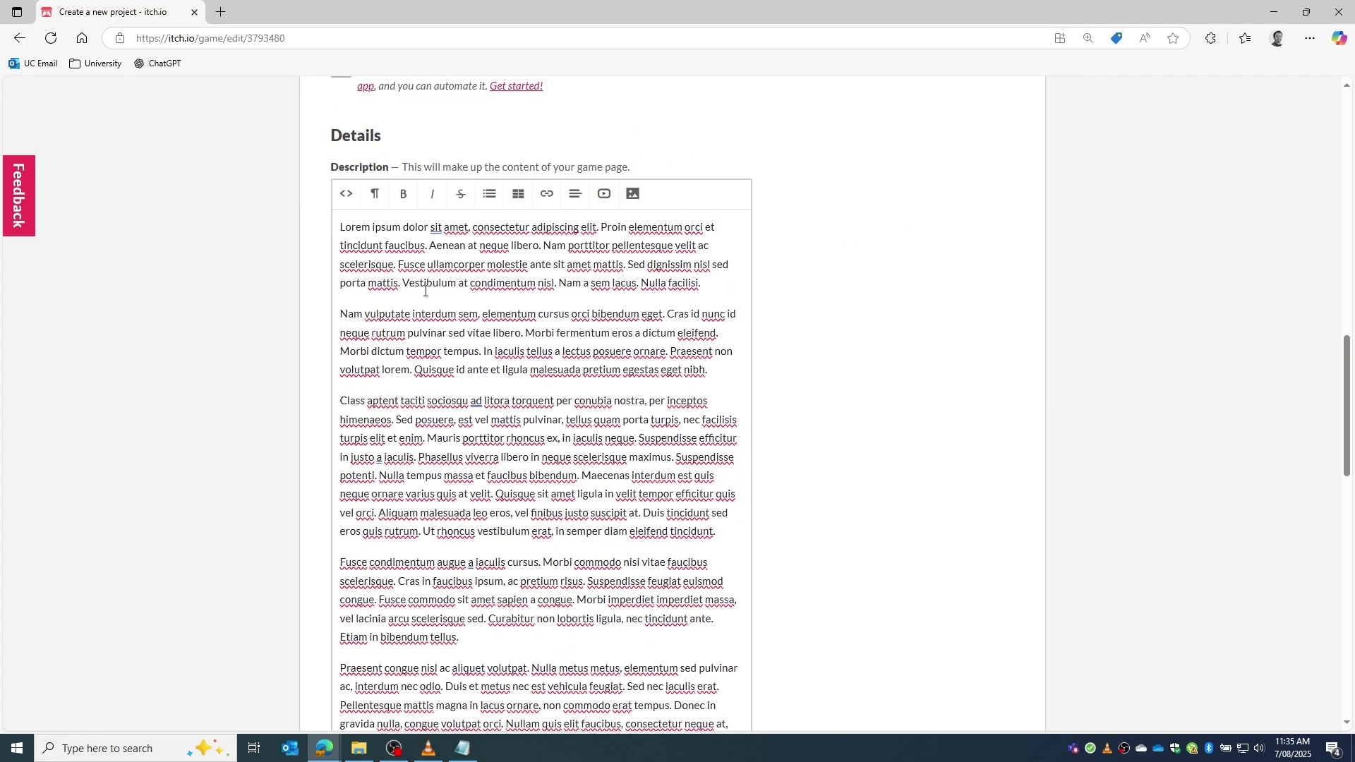
{"action": "left_click_drag", "start_coordinate": [462, 360], "coordinate": [635, 538]}
{"action": "scroll", "coordinate": [503, 521], "scroll_direction": "down", "scroll_amount": 7}
{"action": "scroll", "coordinate": [503, 520], "scroll_direction": "down", "scroll_amount": 4}
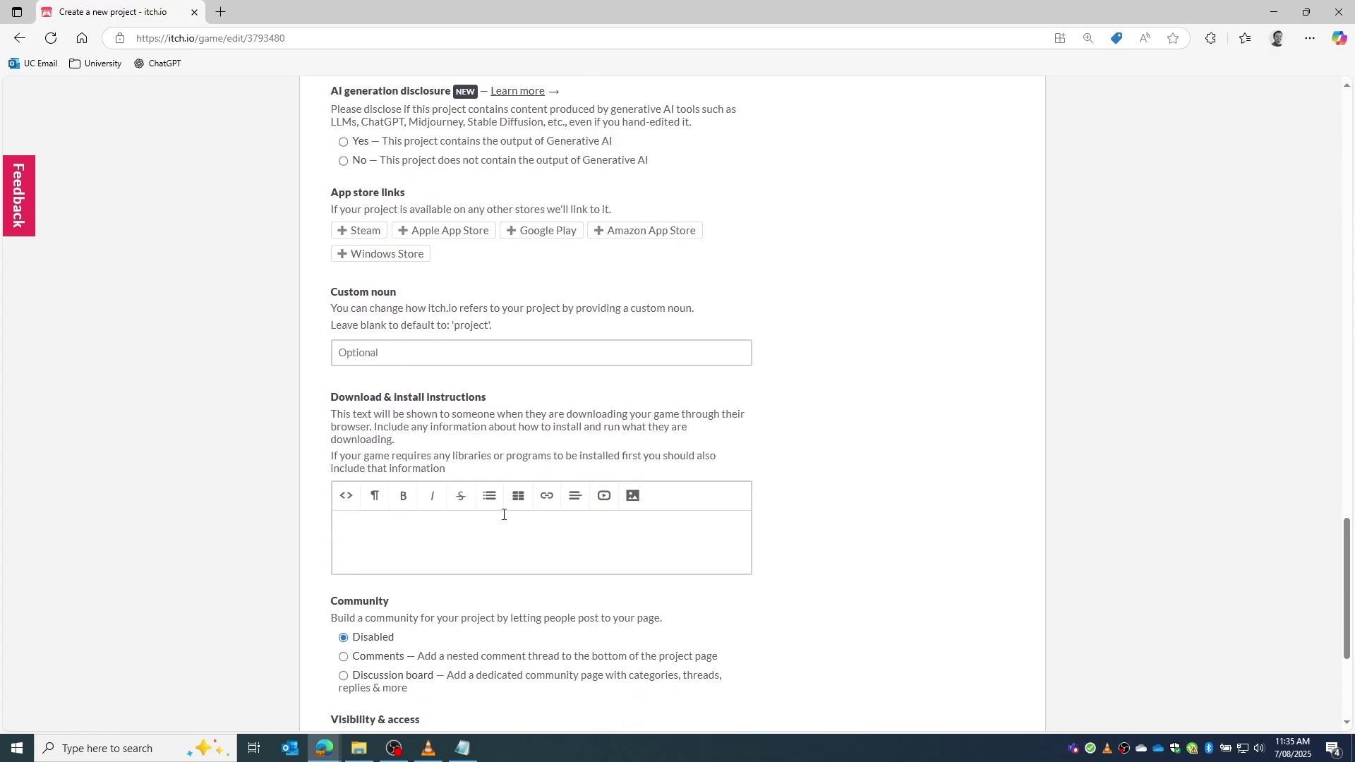
{"action": "scroll", "coordinate": [503, 514], "scroll_direction": "down", "scroll_amount": 2}
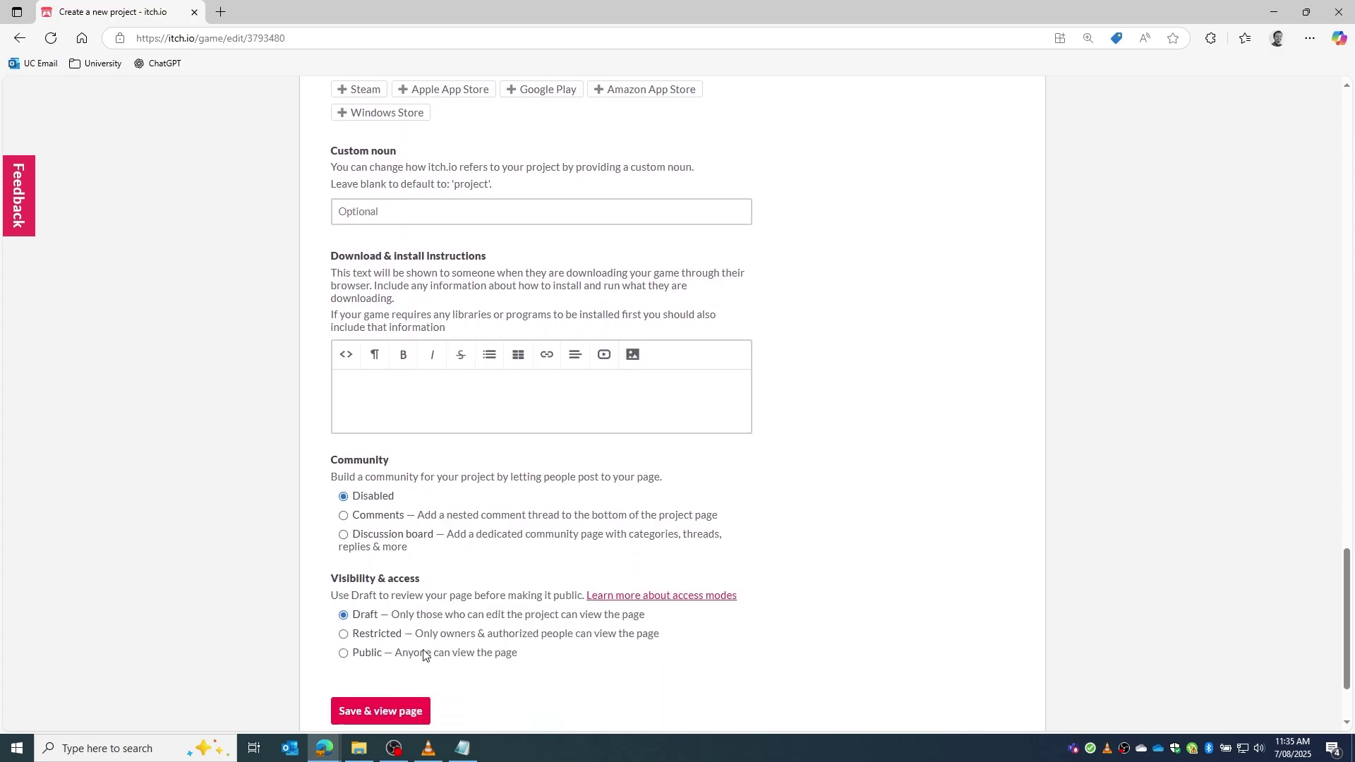
{"action": "left_click", "coordinate": [400, 713]}
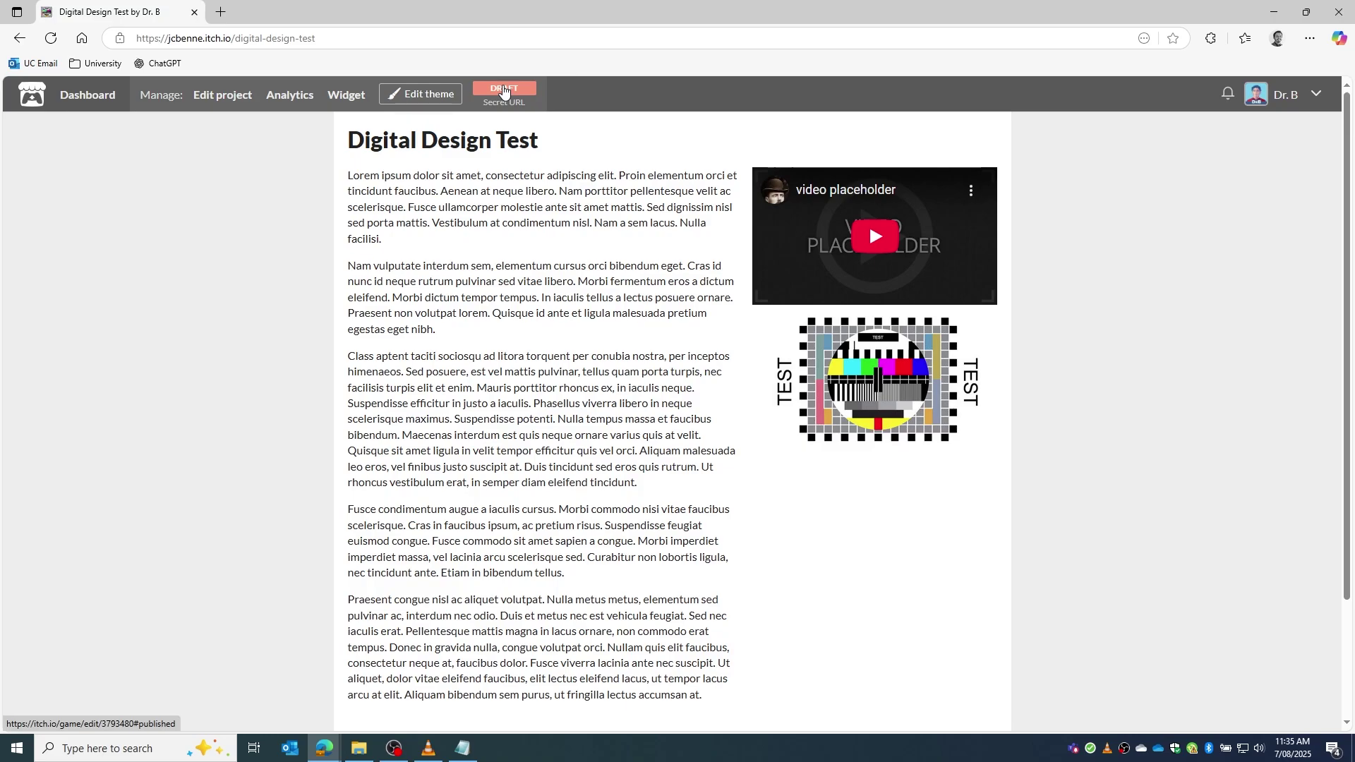
Change the draft project's visibility to Public, save it and look over the published page down to its download section.
{"action": "left_click", "coordinate": [503, 90]}
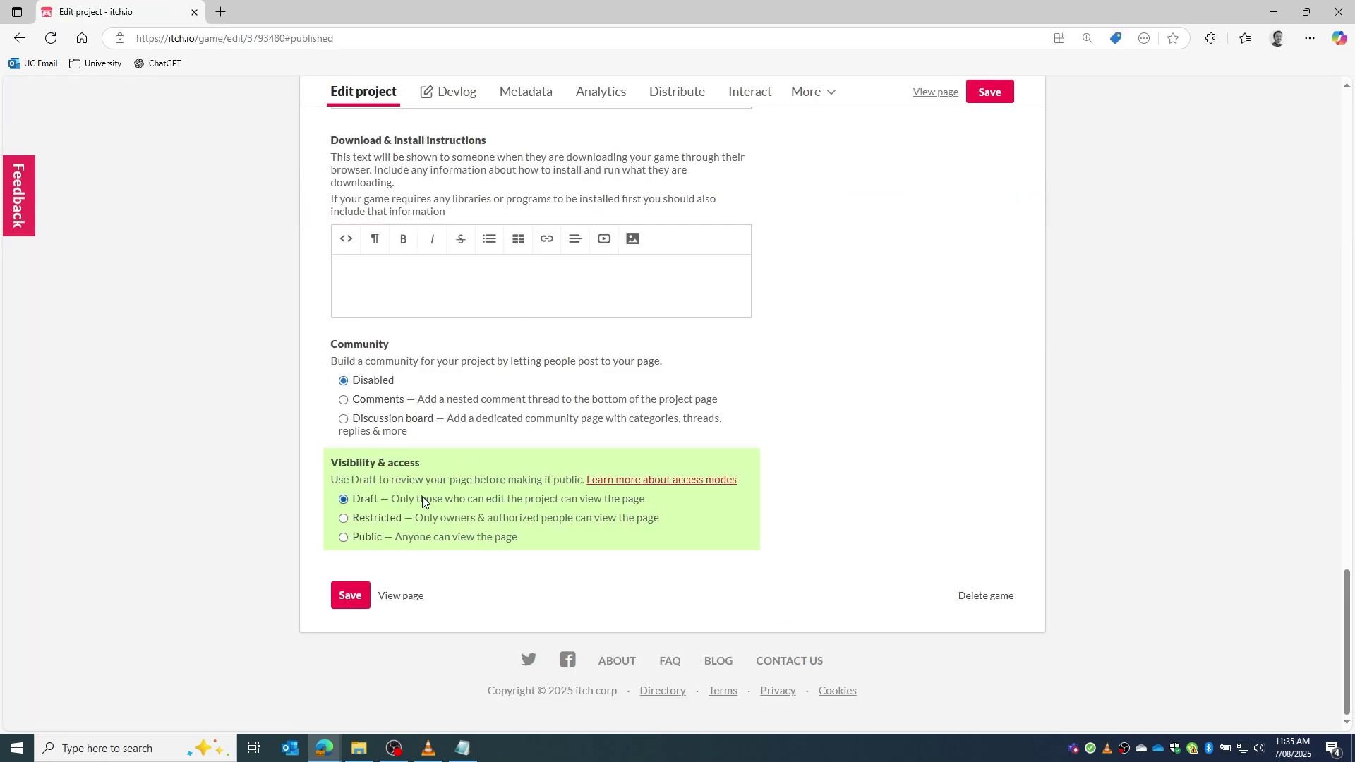
{"action": "left_click", "coordinate": [357, 541]}
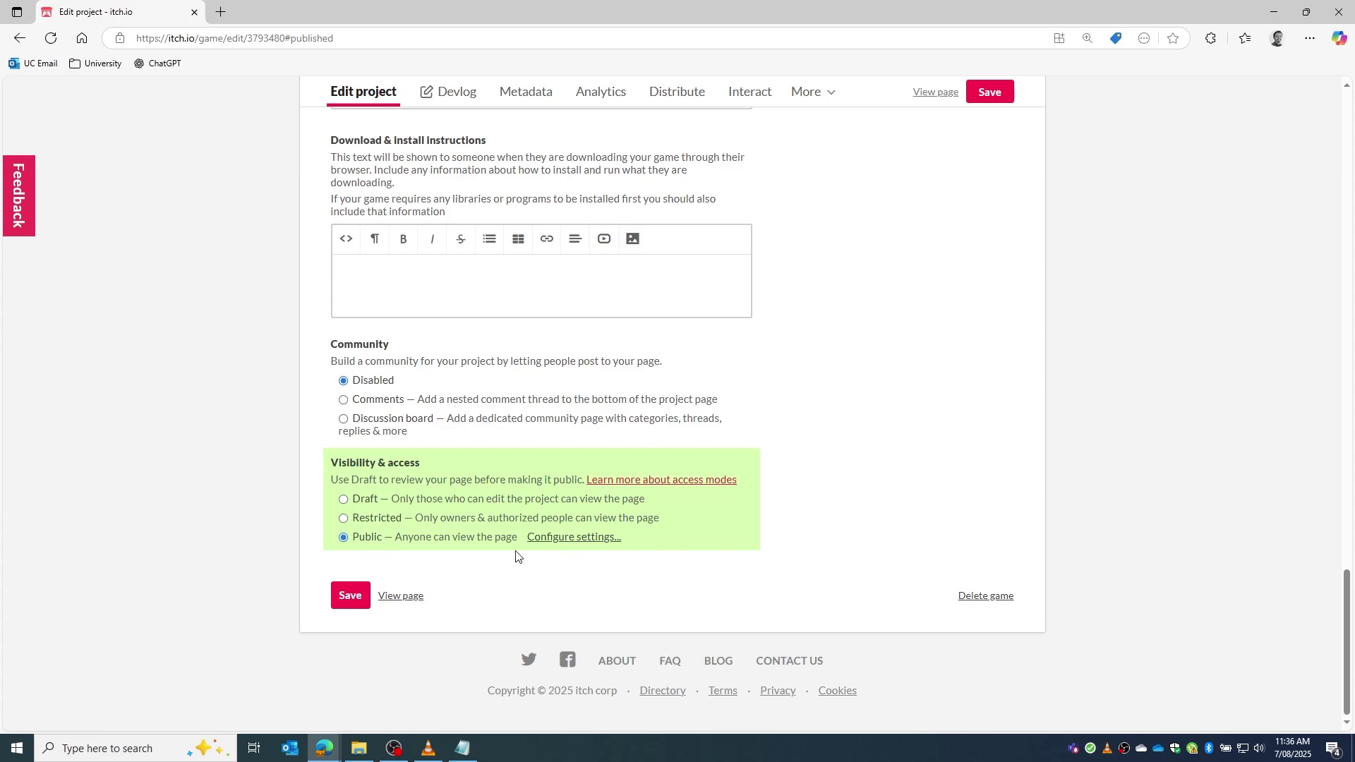
{"action": "left_click", "coordinate": [357, 604]}
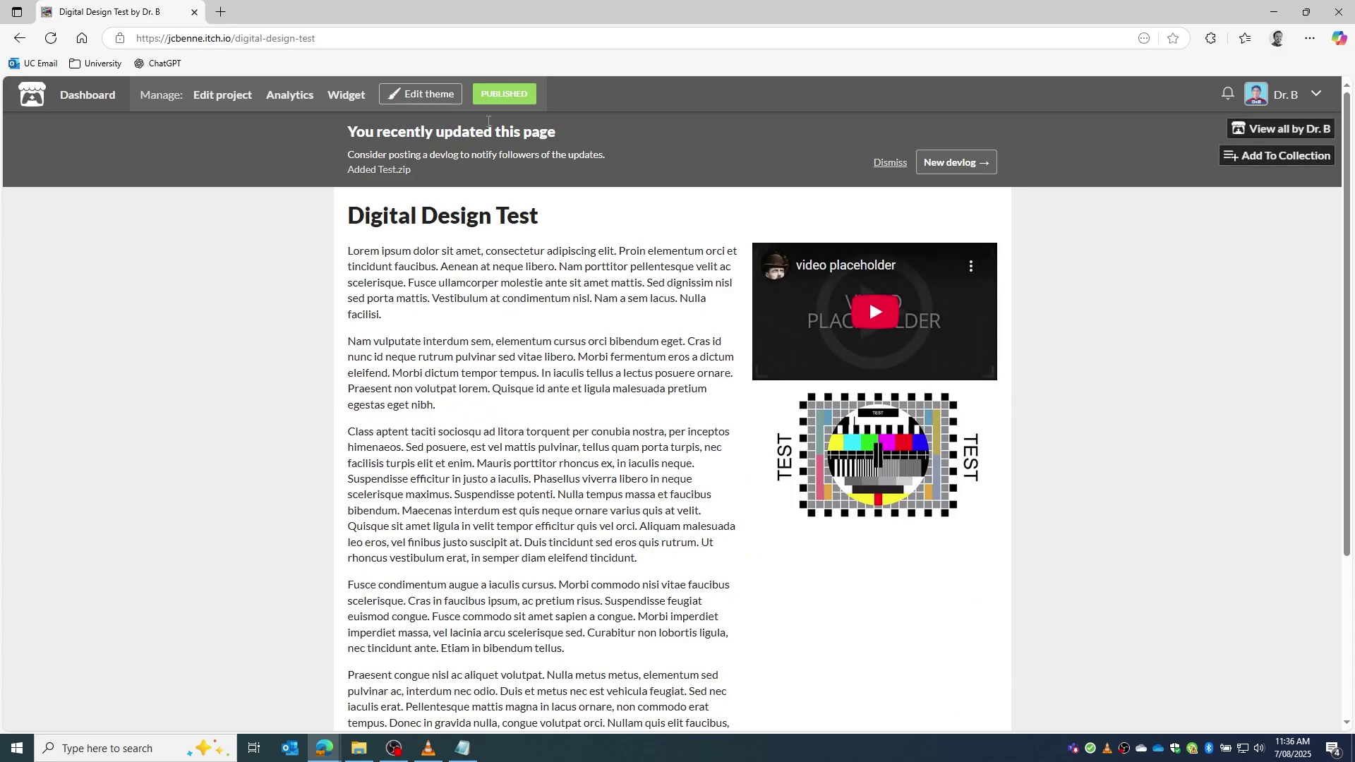
{"action": "left_click_drag", "start_coordinate": [381, 252], "coordinate": [589, 690]}
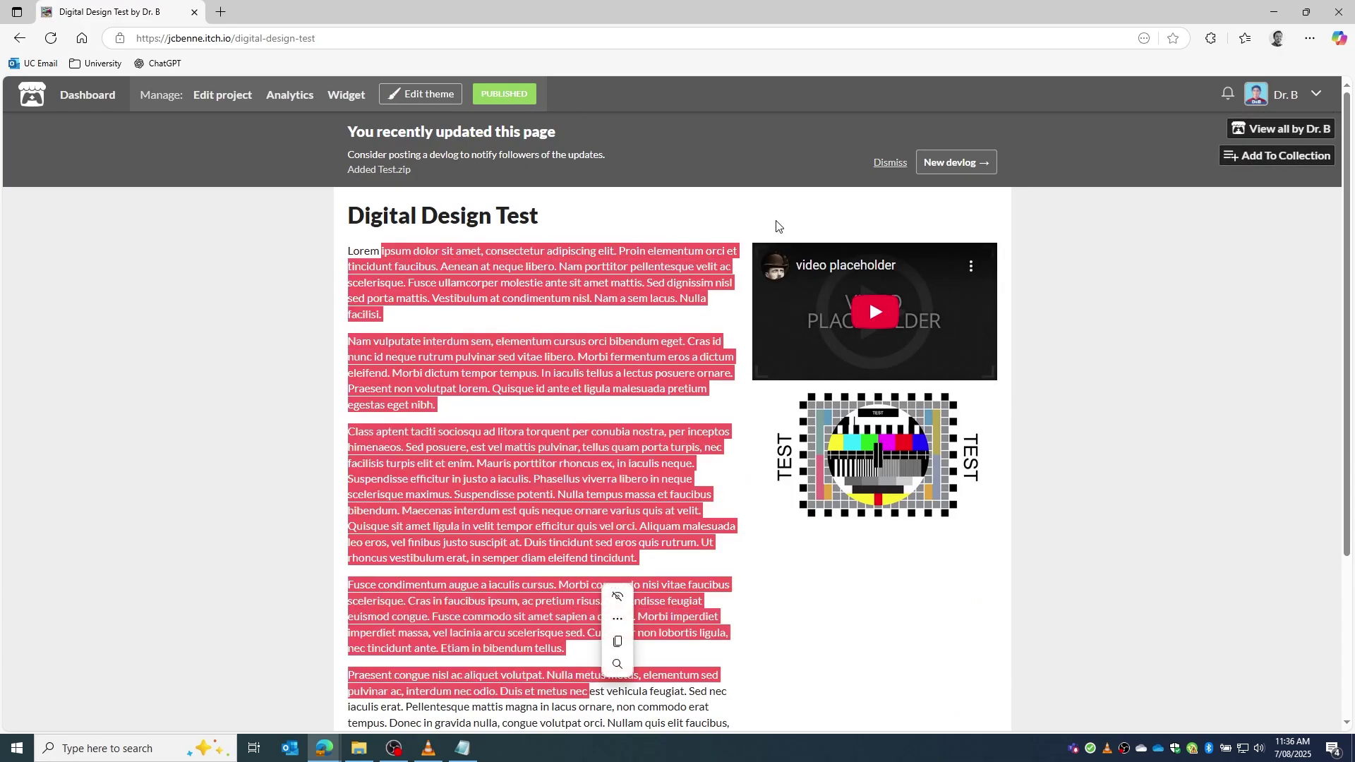
{"action": "scroll", "coordinate": [734, 462], "scroll_direction": "down", "scroll_amount": 3}
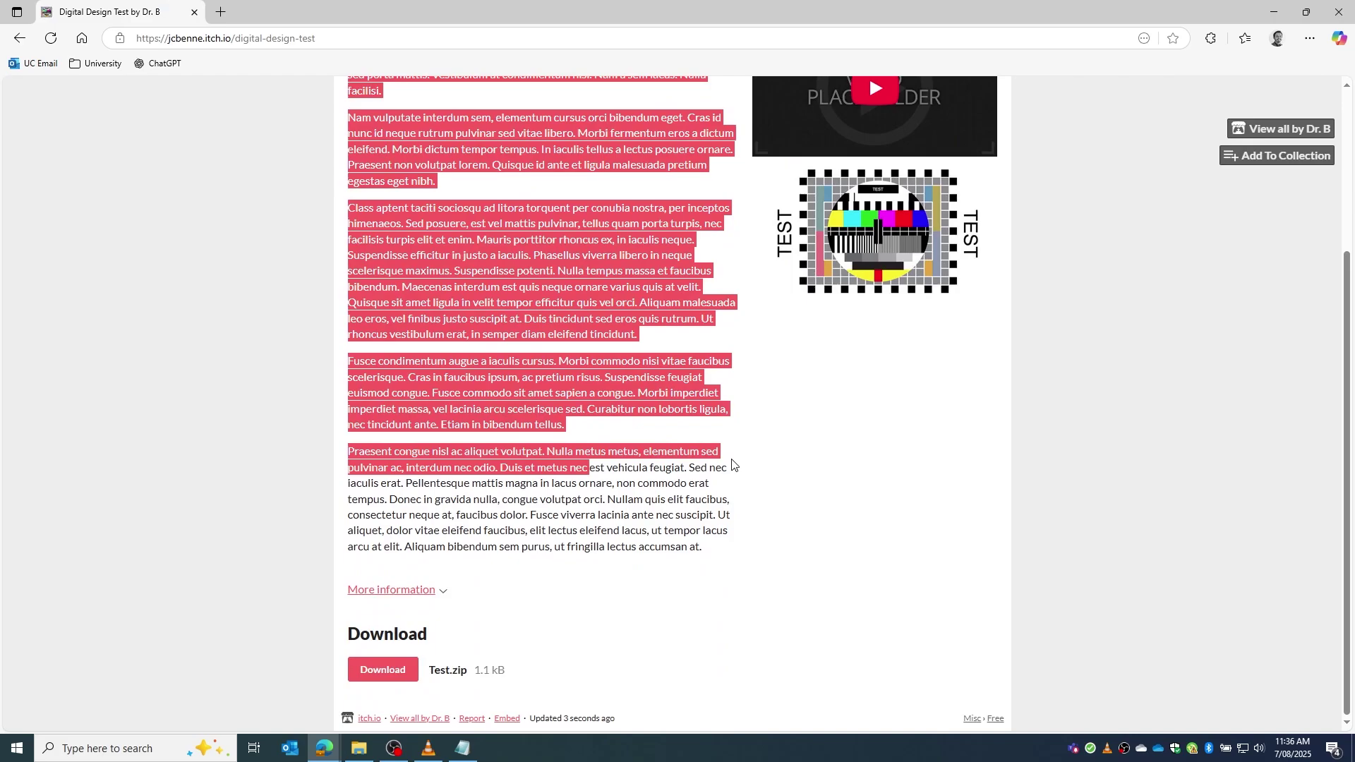
{"action": "scroll", "coordinate": [499, 585], "scroll_direction": "up", "scroll_amount": 3}
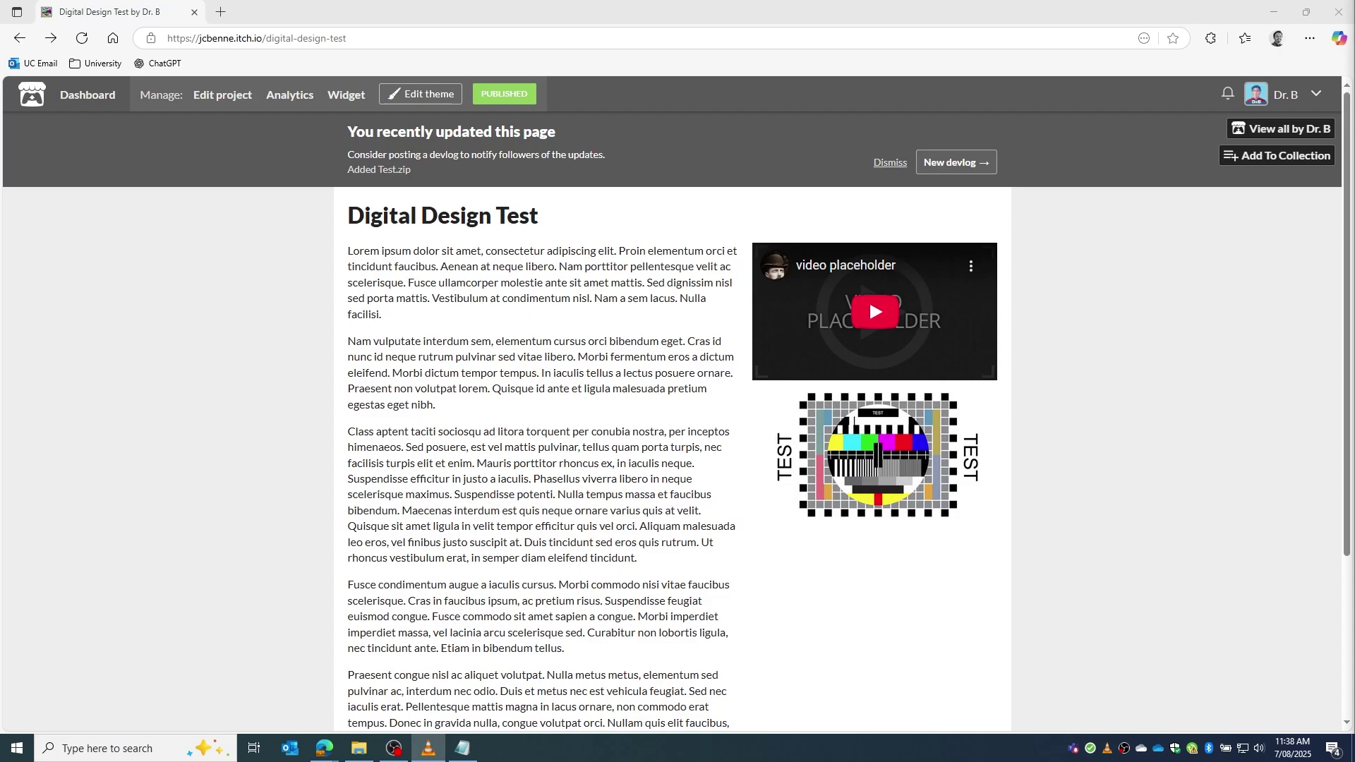
Open the 24hr Digital Design Challenge (2025) page from the joined game jams and go to its project submission area.
{"action": "left_click", "coordinate": [1302, 99]}
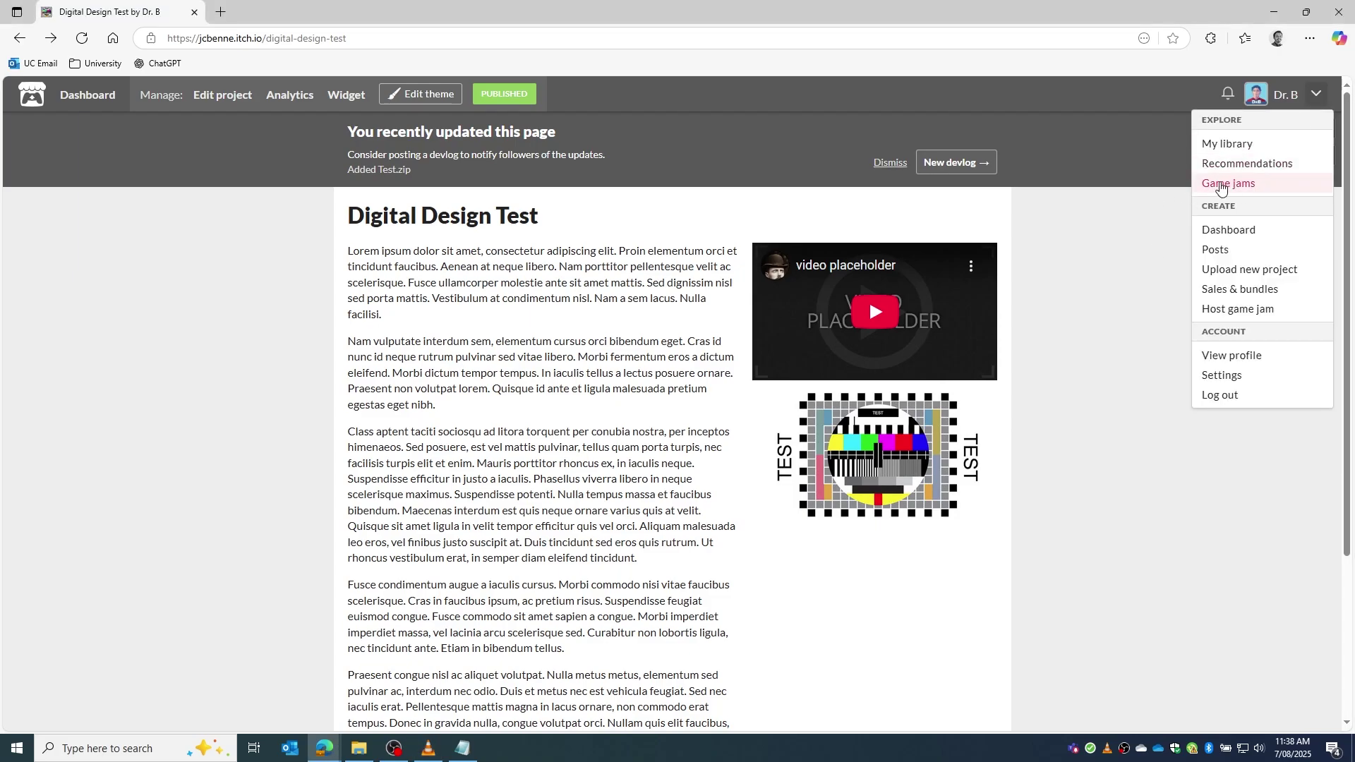
{"action": "left_click", "coordinate": [1243, 186]}
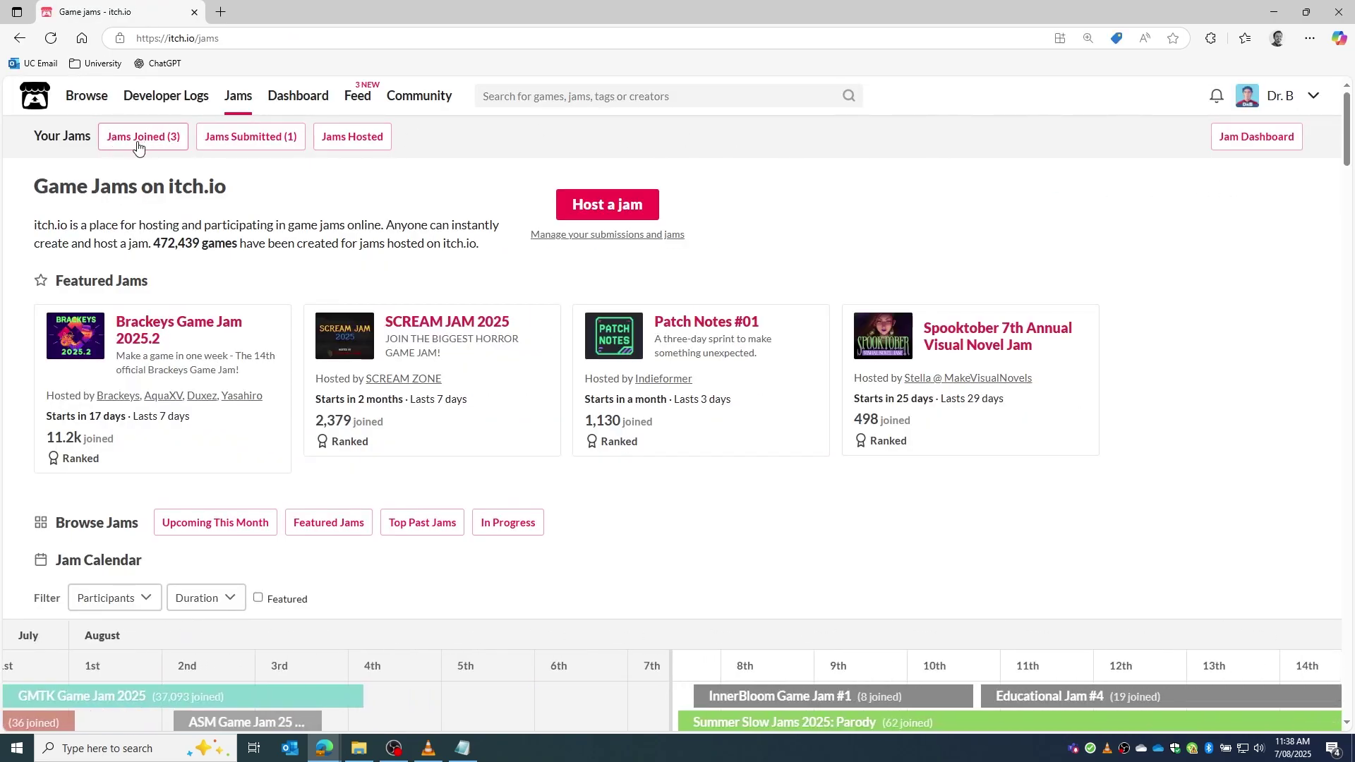
{"action": "left_click", "coordinate": [141, 145]}
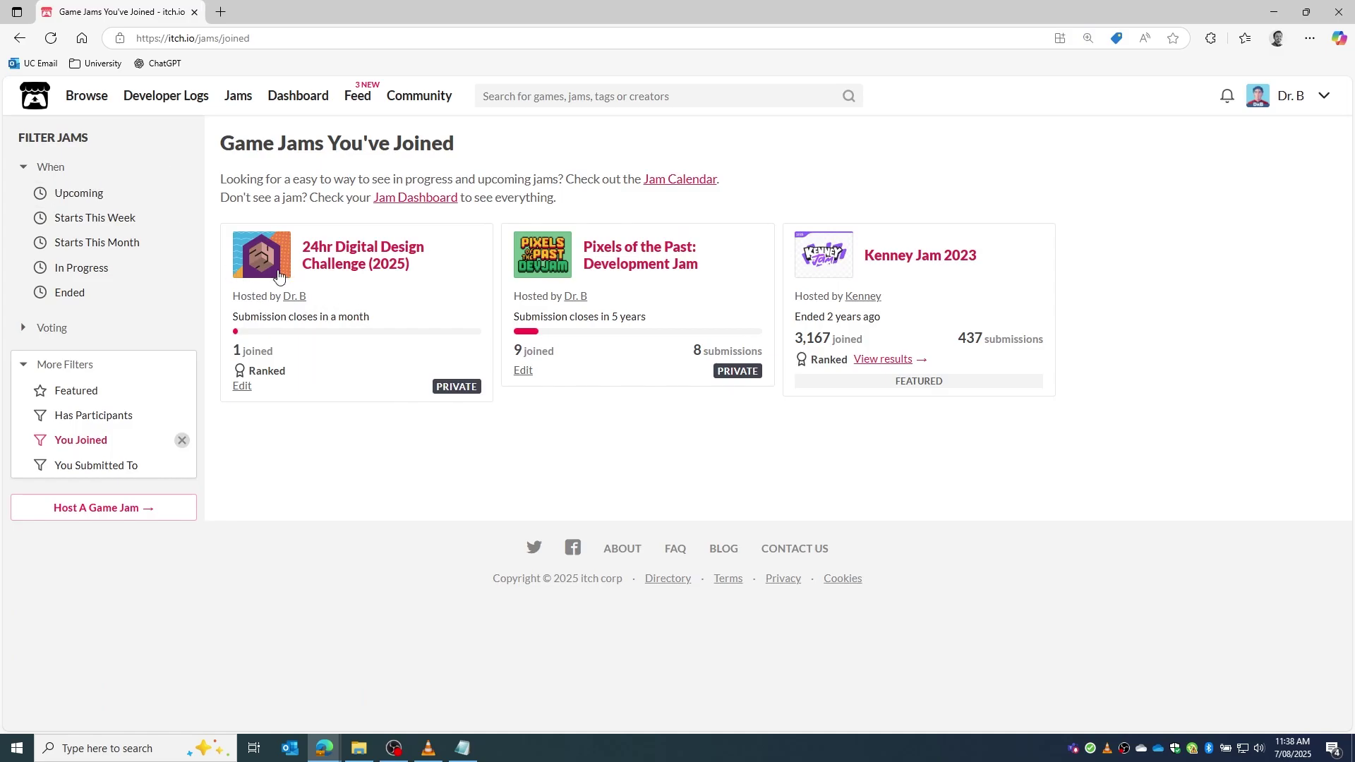
{"action": "left_click", "coordinate": [360, 266]}
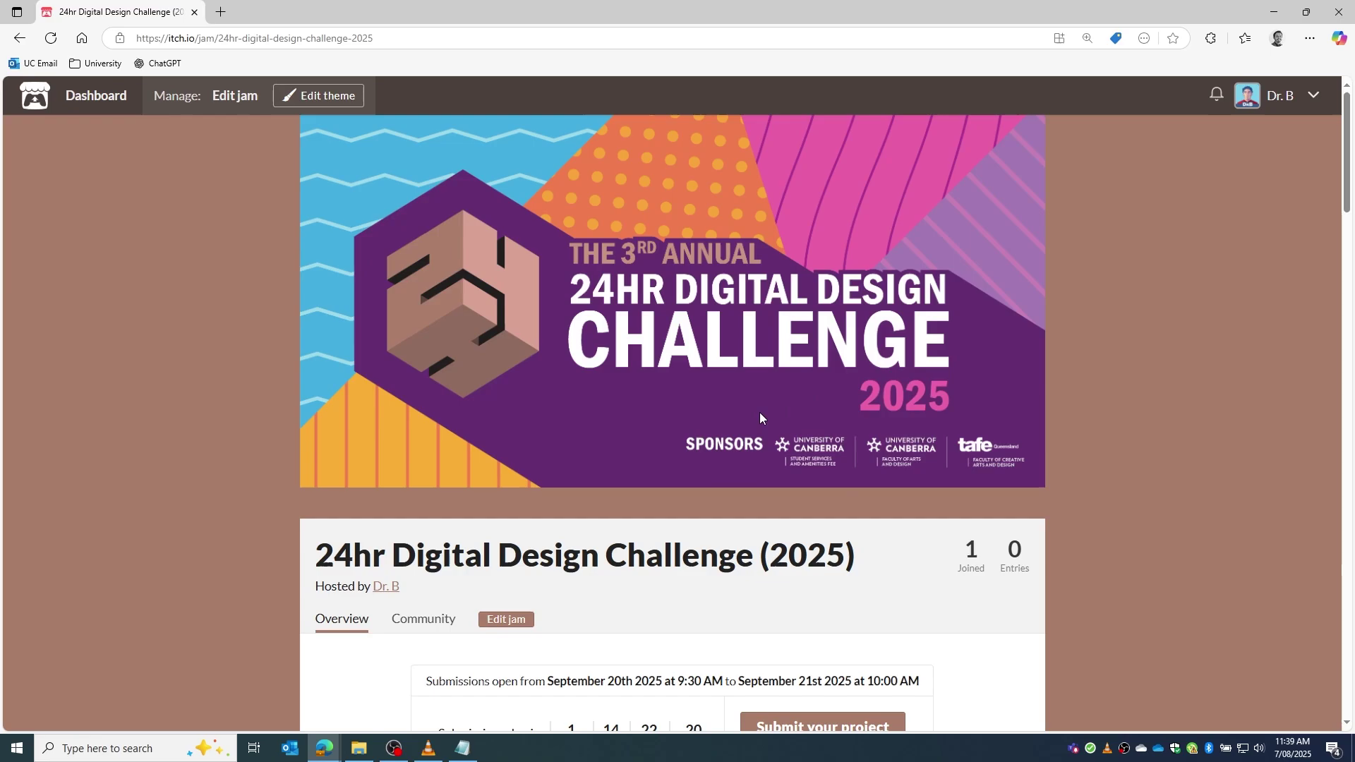
{"action": "scroll", "coordinate": [759, 412], "scroll_direction": "down", "scroll_amount": 2}
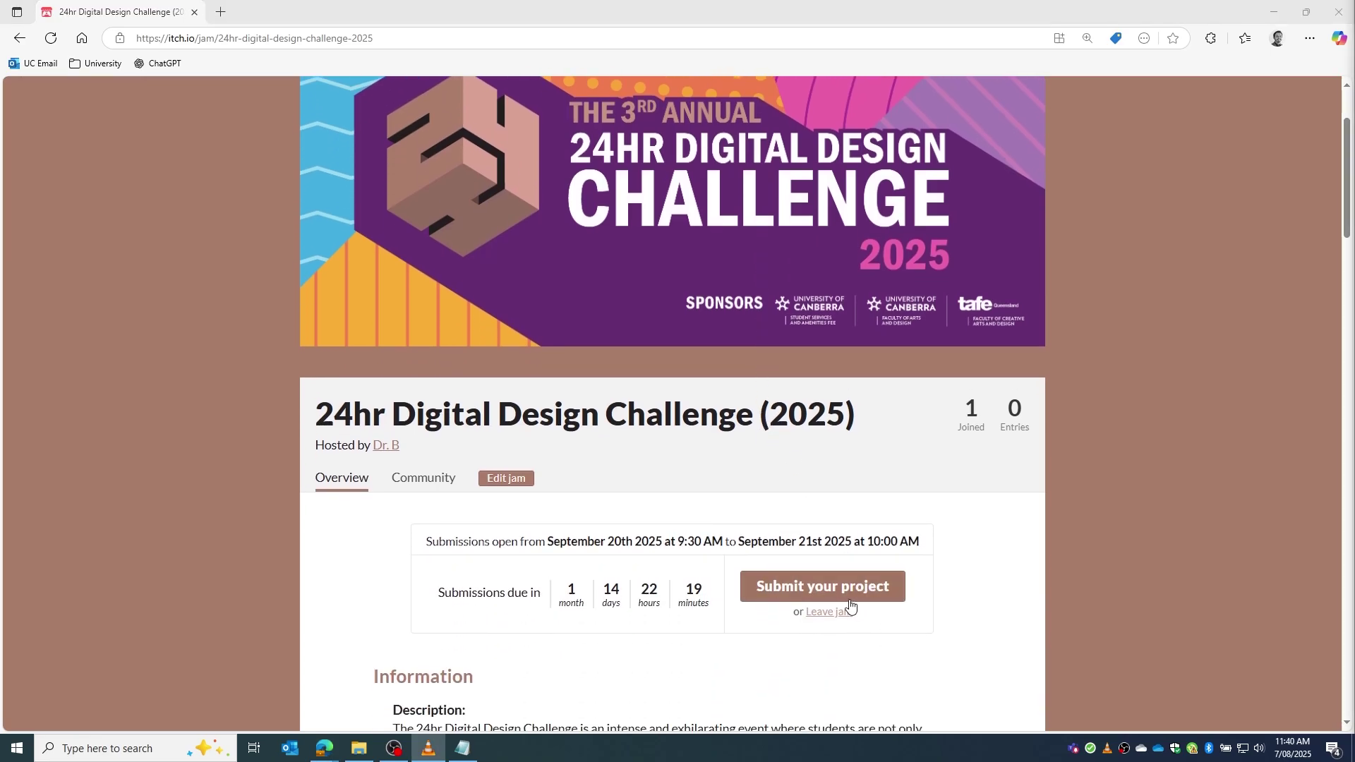
Open the jam's project submission form and choose Digital Design Test as the existing project.
{"action": "left_click", "coordinate": [847, 595]}
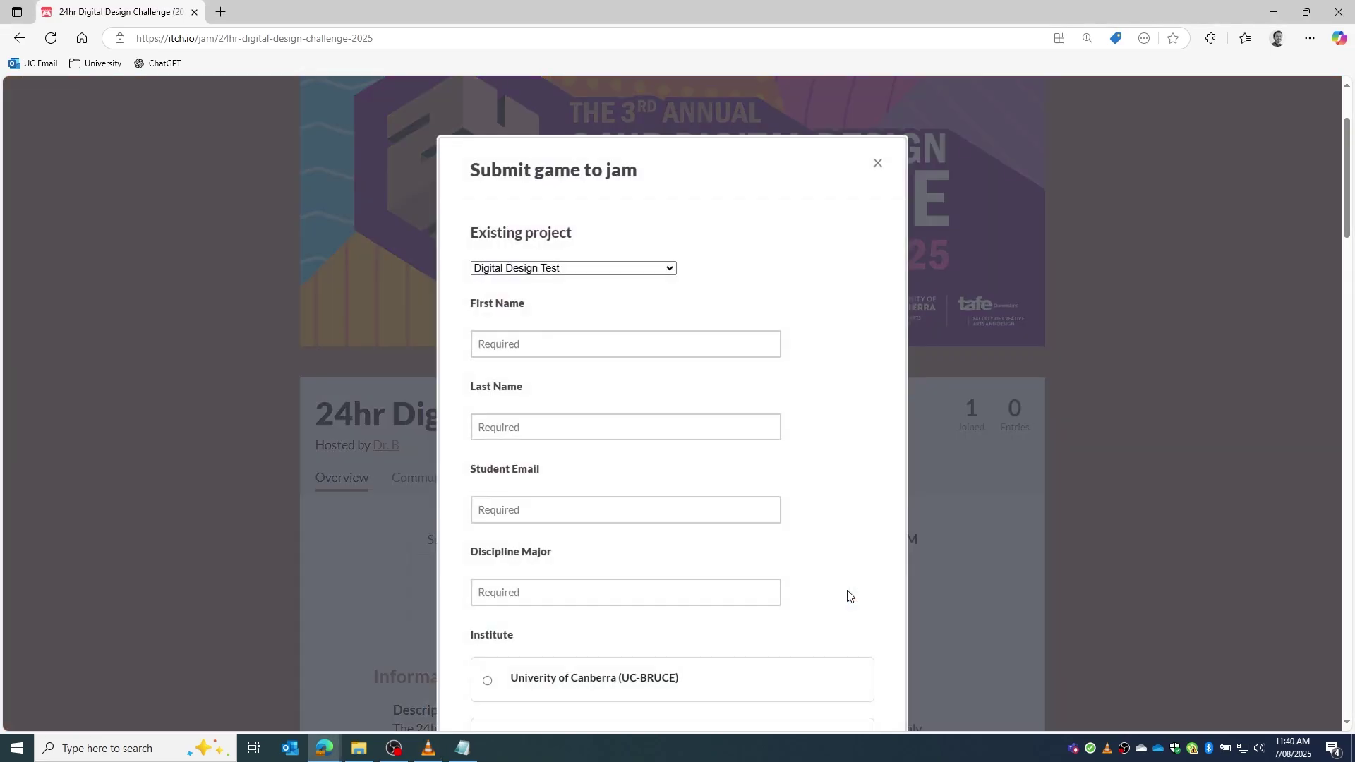
{"action": "left_click", "coordinate": [624, 269]}
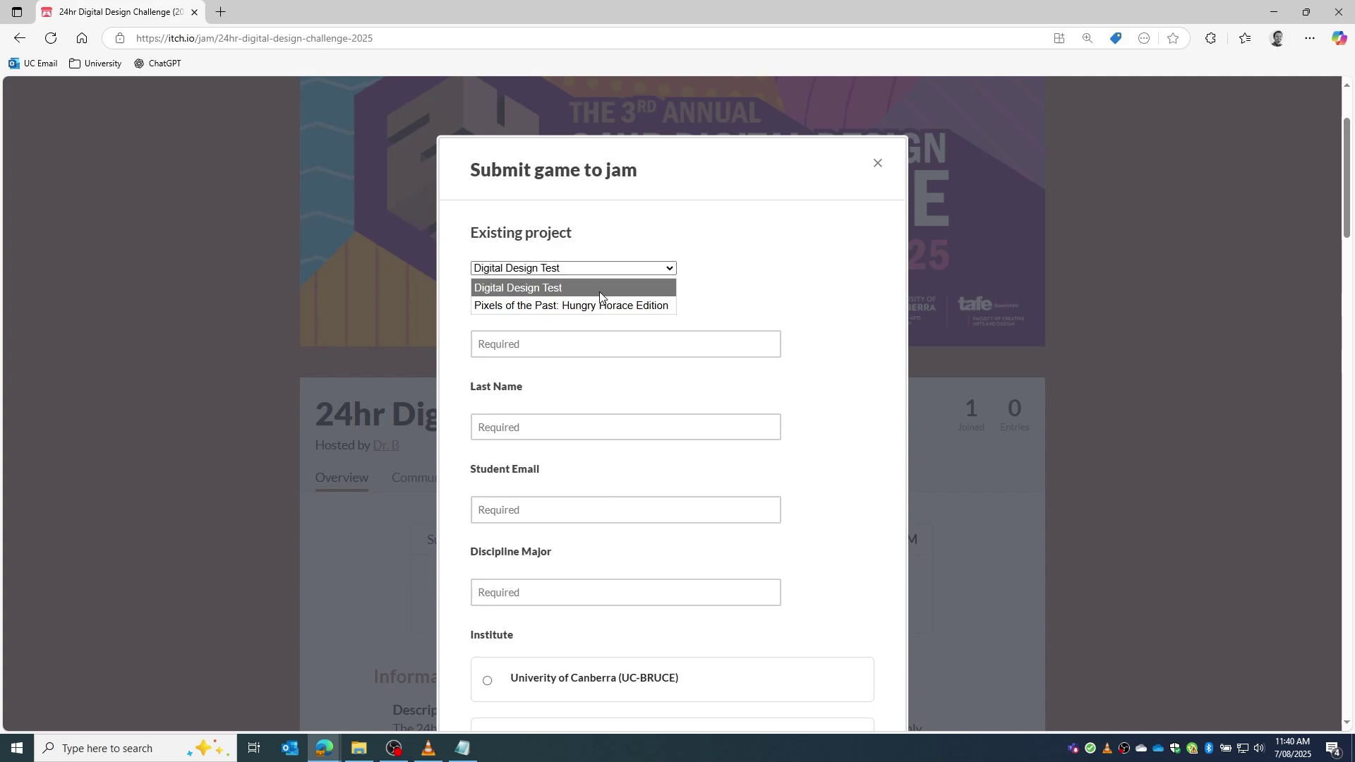
{"action": "left_click", "coordinate": [602, 290]}
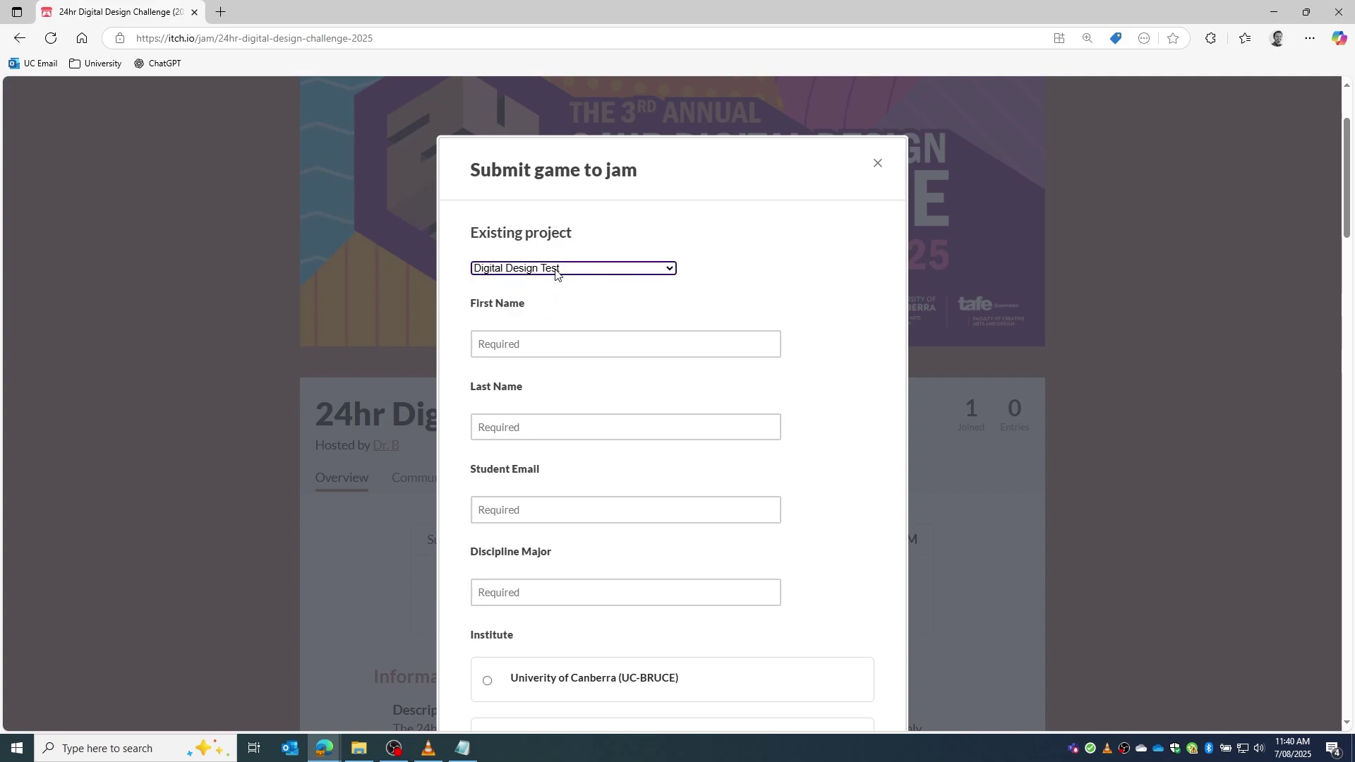
Look through the submission form's name, student email, discipline major, institute, participation type and submission area fields without filling them in.
{"action": "left_click", "coordinate": [522, 337]}
{"action": "scroll", "coordinate": [525, 317], "scroll_direction": "down", "scroll_amount": 2}
{"action": "left_click", "coordinate": [531, 279]}
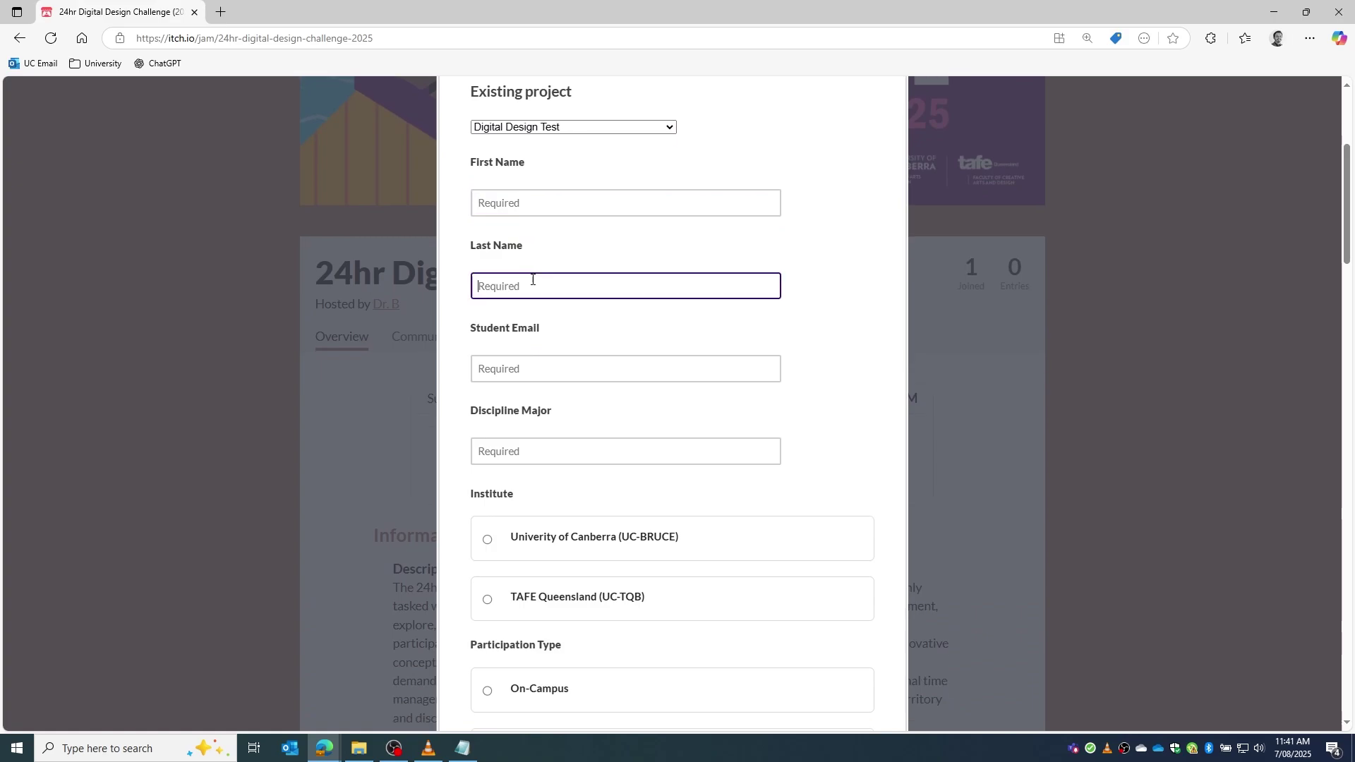
{"action": "left_click", "coordinate": [544, 369]}
{"action": "scroll", "coordinate": [545, 367], "scroll_direction": "down", "scroll_amount": 1}
{"action": "left_click", "coordinate": [545, 368]}
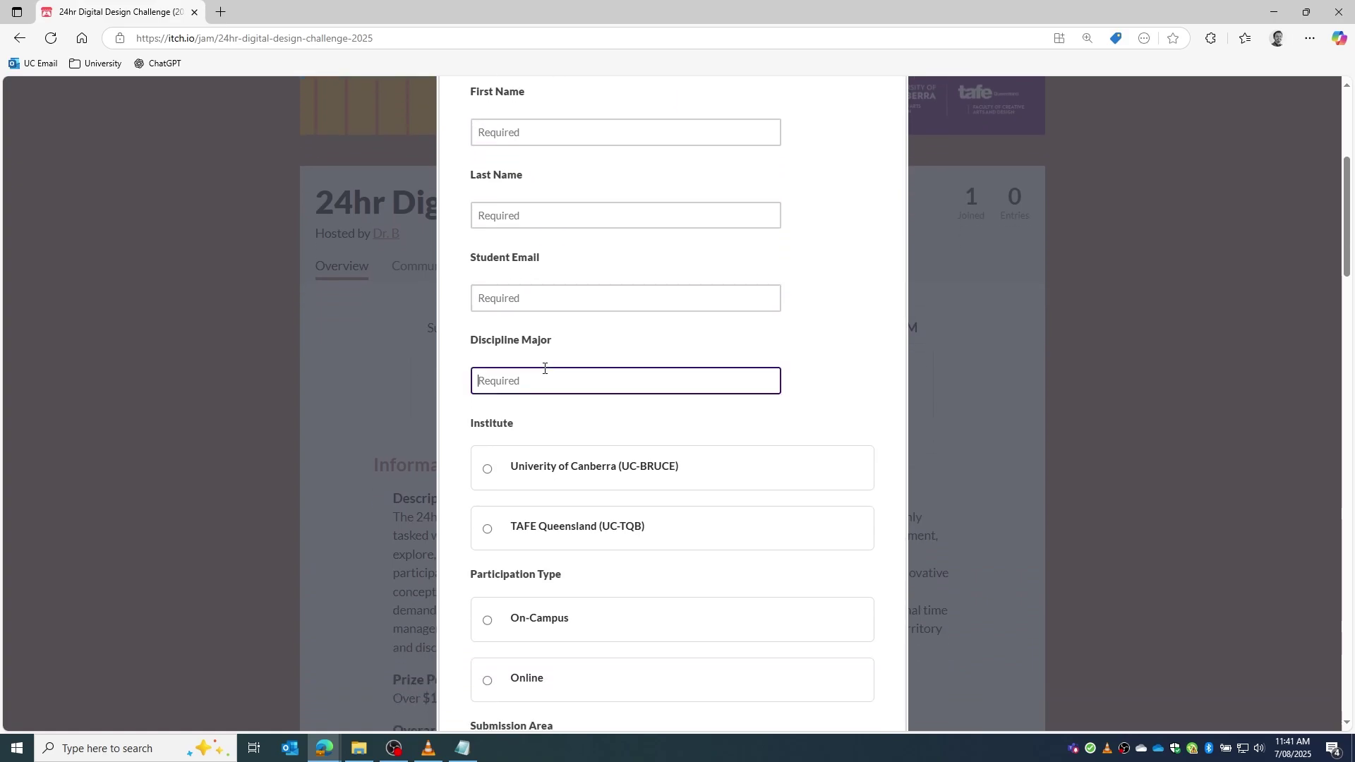
{"action": "scroll", "coordinate": [545, 353], "scroll_direction": "down", "scroll_amount": 4}
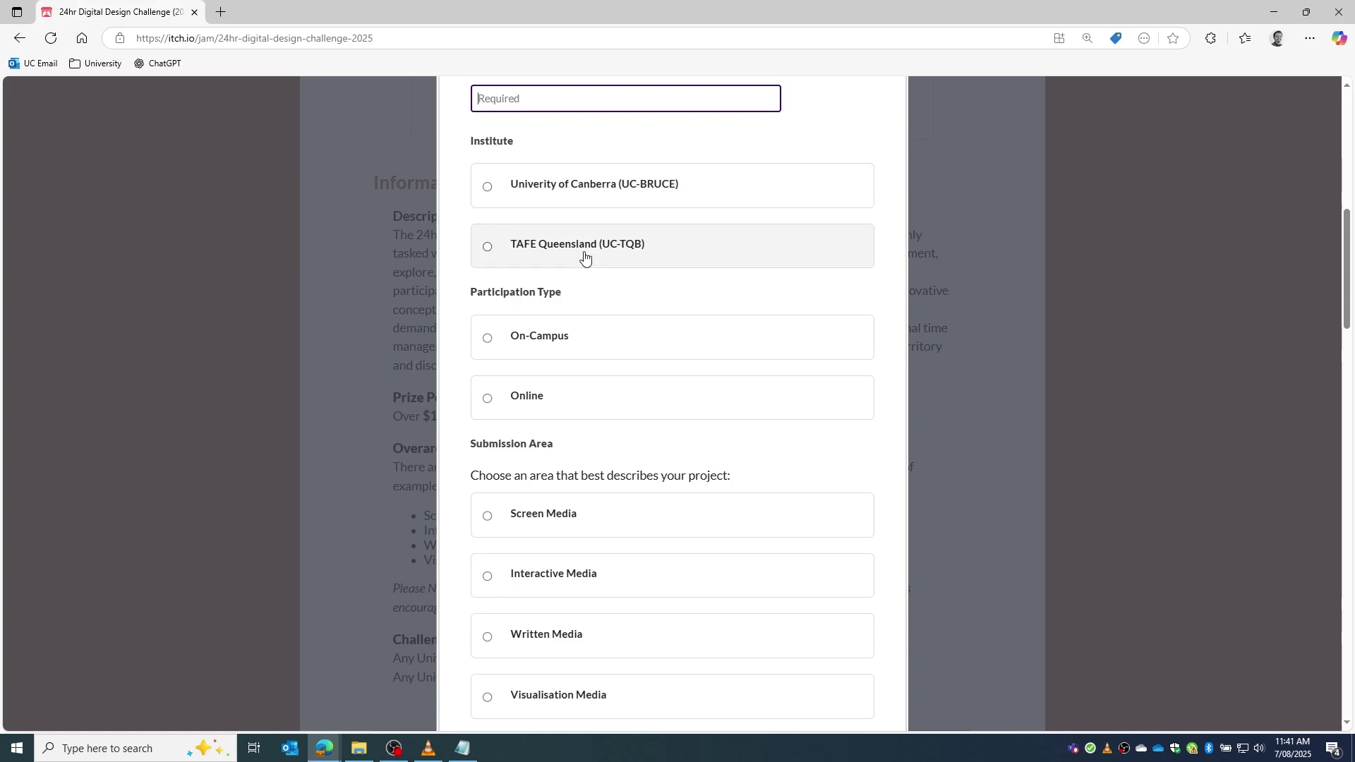
{"action": "scroll", "coordinate": [605, 580], "scroll_direction": "down", "scroll_amount": 2}
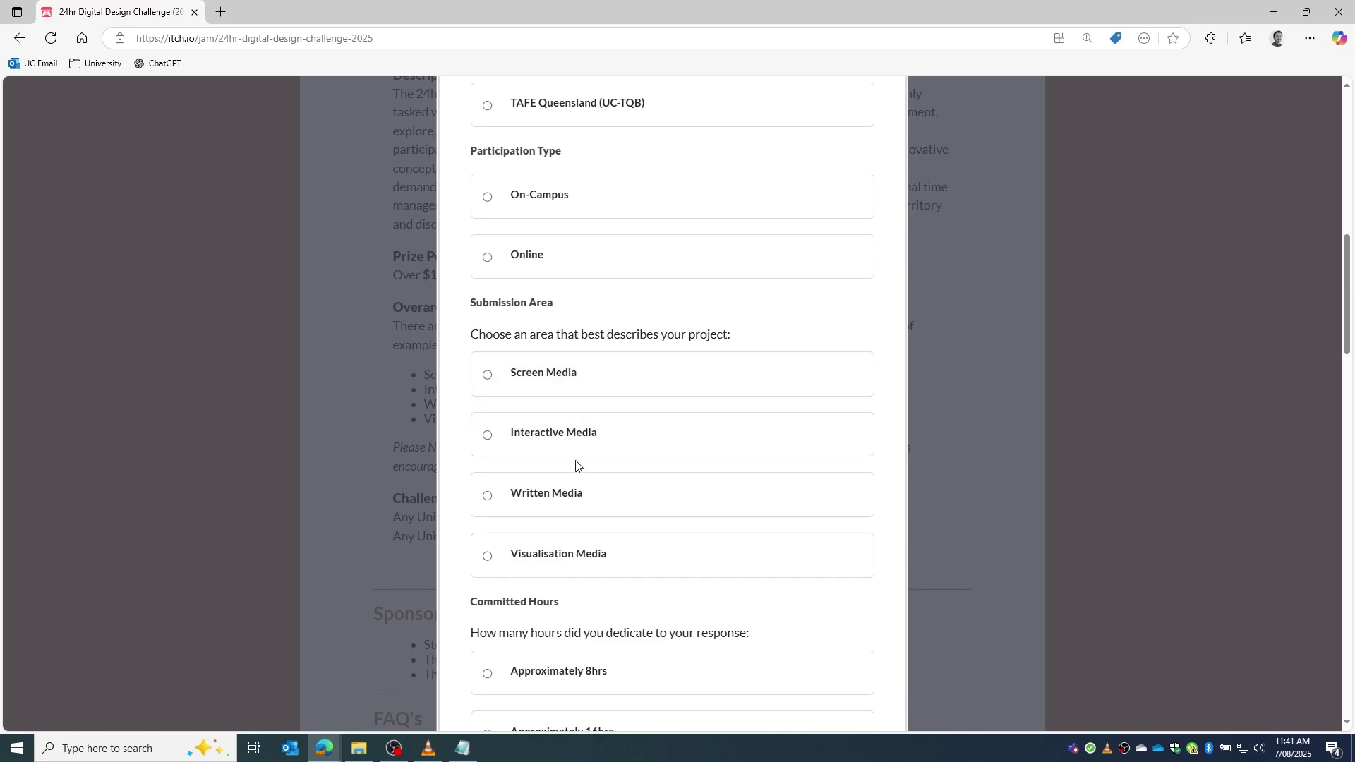
Close the submission form and highlight the four overarching submission areas with their example projects in the jam description.
{"action": "left_click", "coordinate": [305, 458]}
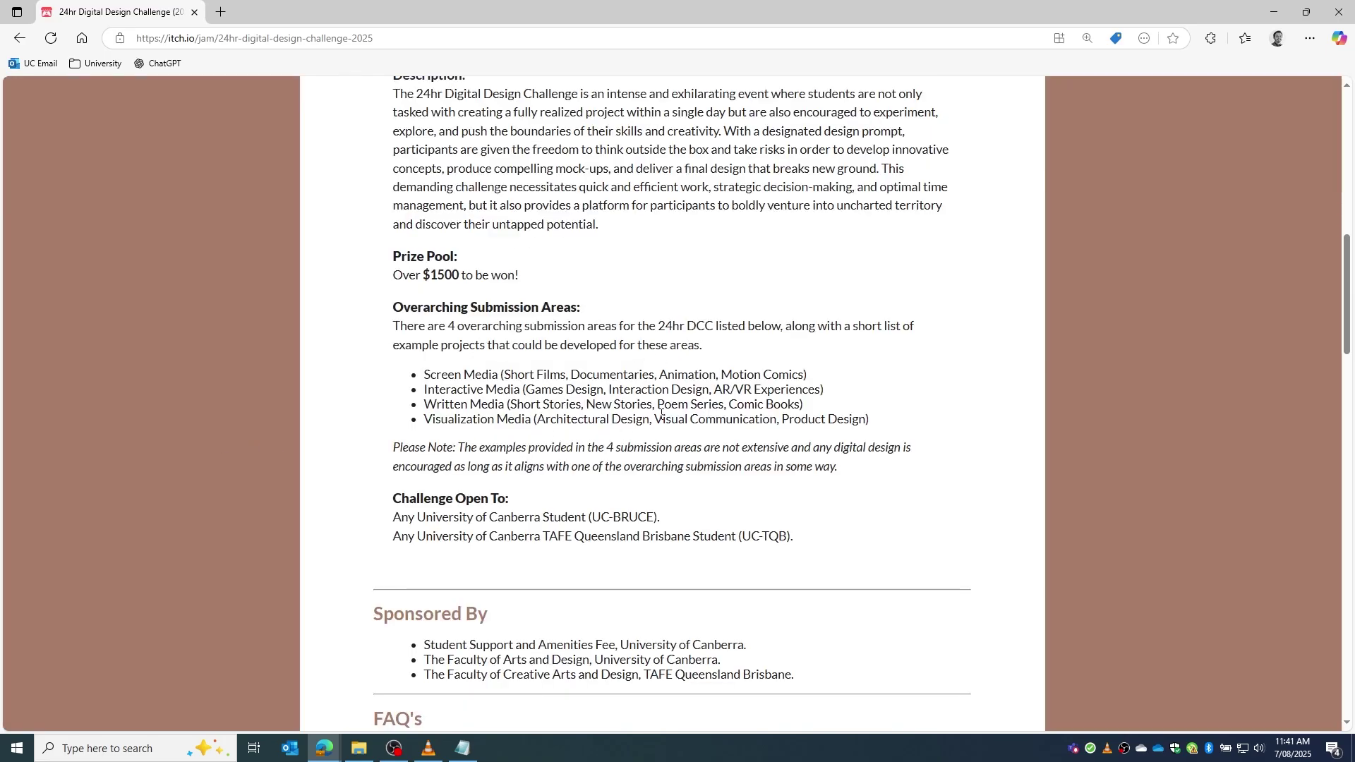
{"action": "double_click", "coordinate": [427, 377]}
{"action": "left_click_drag", "start_coordinate": [483, 374], "coordinate": [930, 426]}
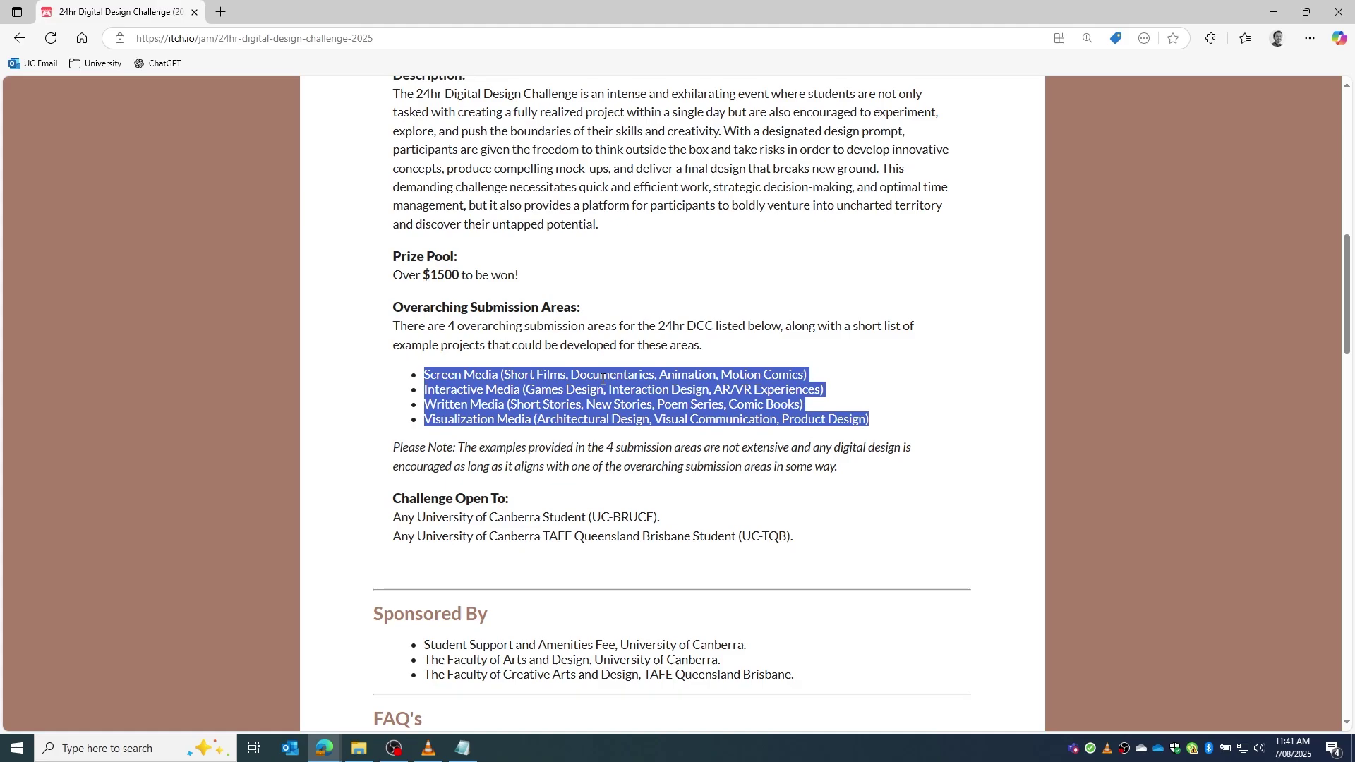
Reopen the project submission form and set the committed hours to Approximately 24hrs.
{"action": "scroll", "coordinate": [601, 380], "scroll_direction": "up", "scroll_amount": 7}
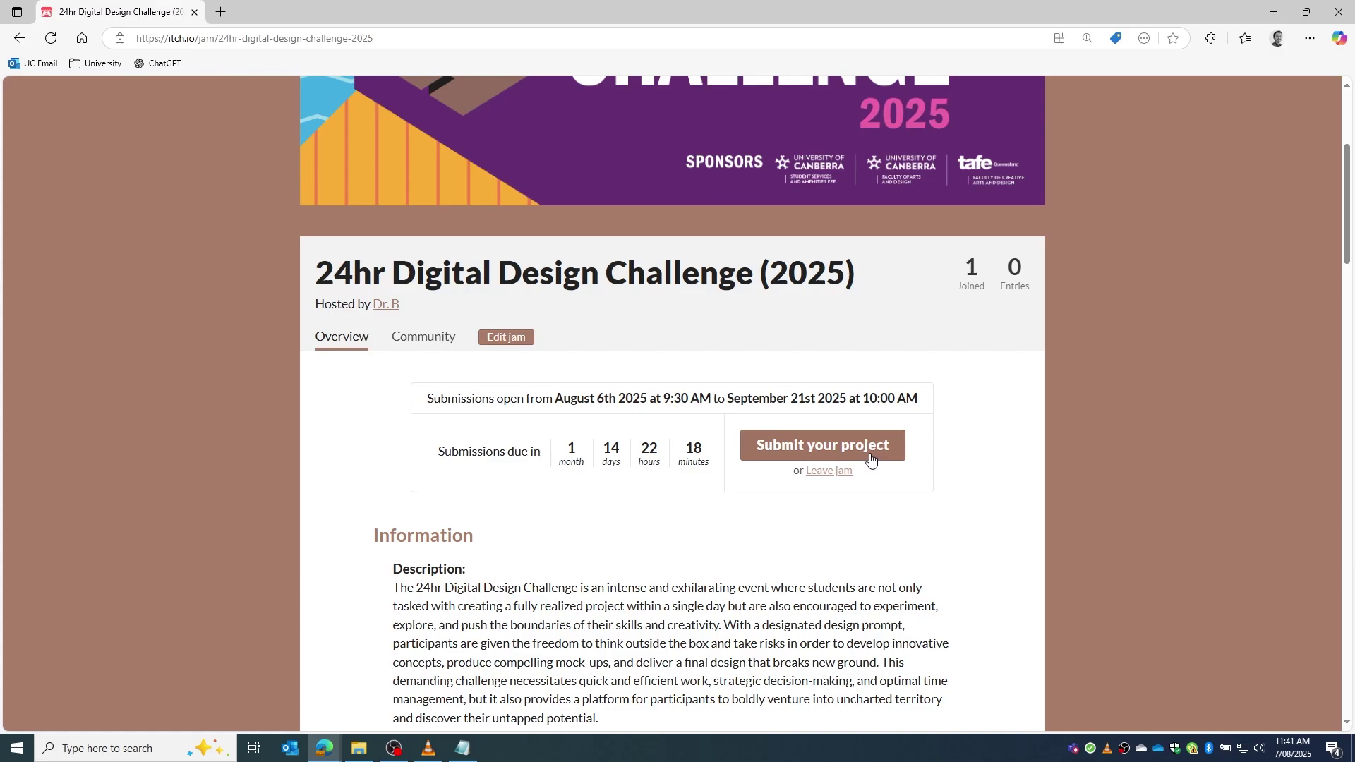
{"action": "left_click", "coordinate": [871, 458]}
{"action": "scroll", "coordinate": [682, 386], "scroll_direction": "down", "scroll_amount": 6}
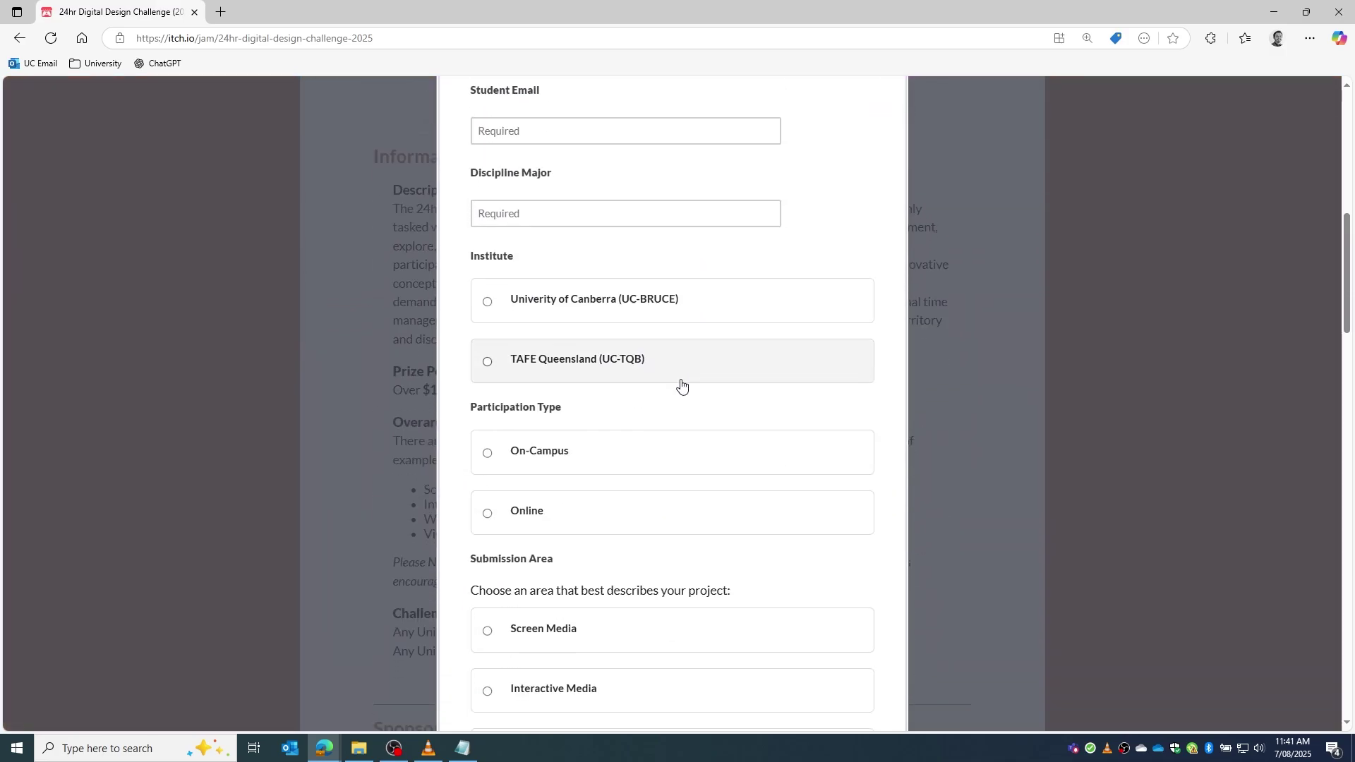
{"action": "scroll", "coordinate": [681, 384], "scroll_direction": "down", "scroll_amount": 5}
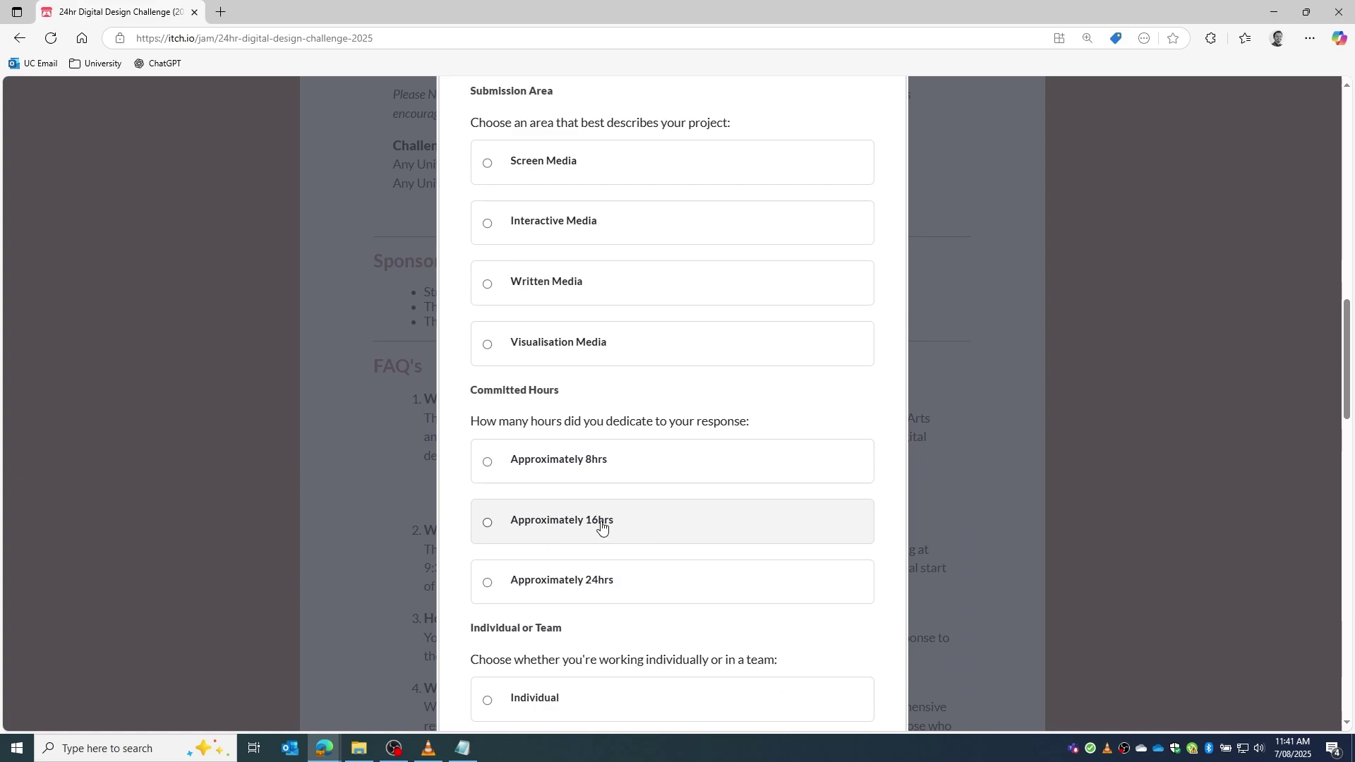
{"action": "scroll", "coordinate": [602, 520], "scroll_direction": "down", "scroll_amount": 2}
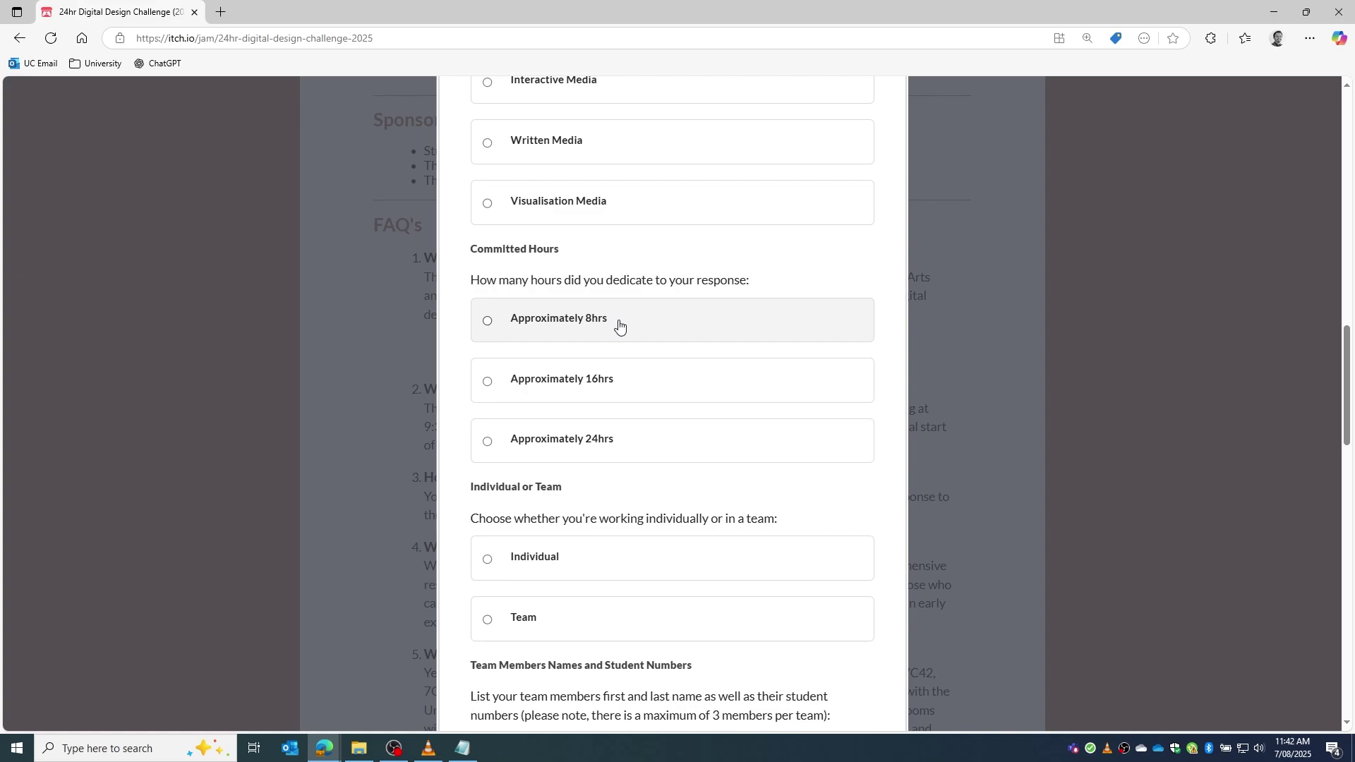
{"action": "left_click", "coordinate": [613, 439]}
Set the participation to Team, highlight the instructions for listing team members and activate the team members' names and student numbers field.
{"action": "scroll", "coordinate": [614, 366], "scroll_direction": "down", "scroll_amount": 3}
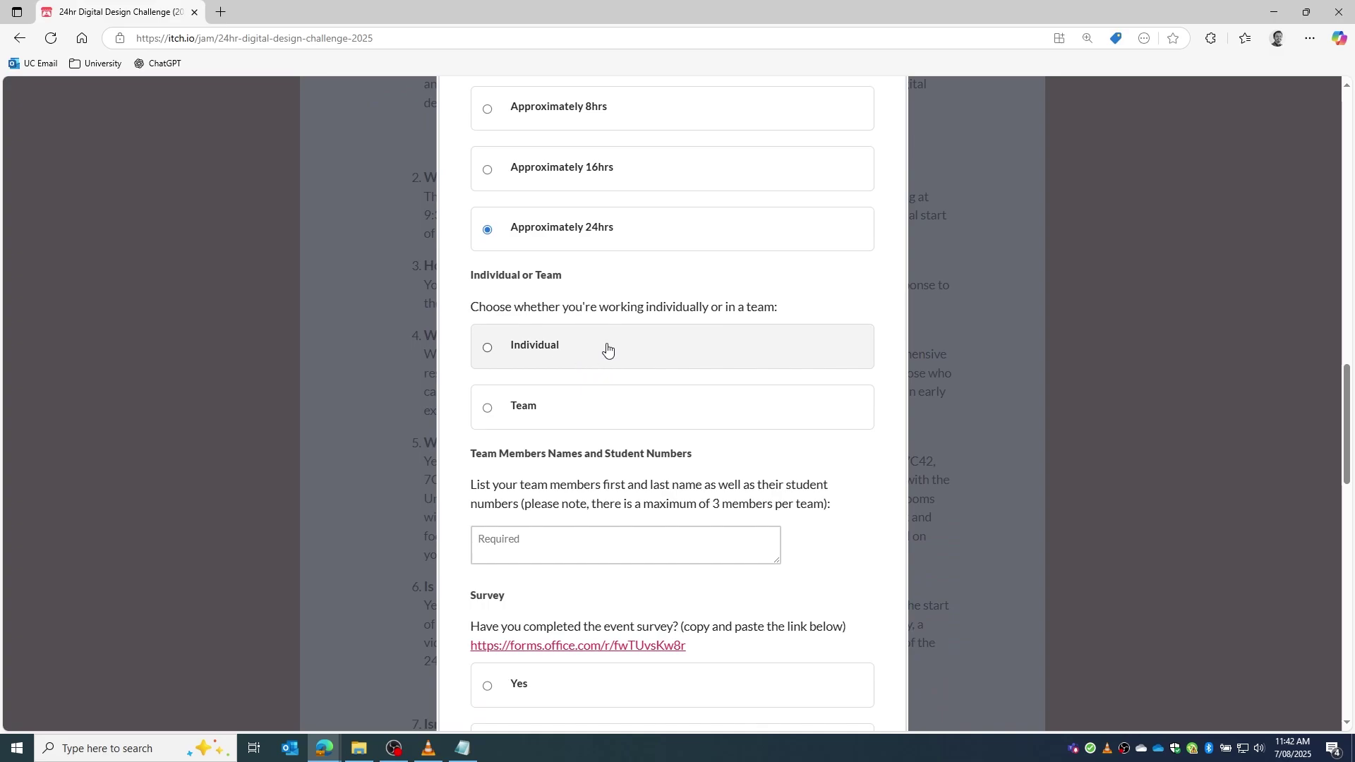
{"action": "left_click", "coordinate": [591, 423]}
{"action": "scroll", "coordinate": [591, 424], "scroll_direction": "down", "scroll_amount": 1}
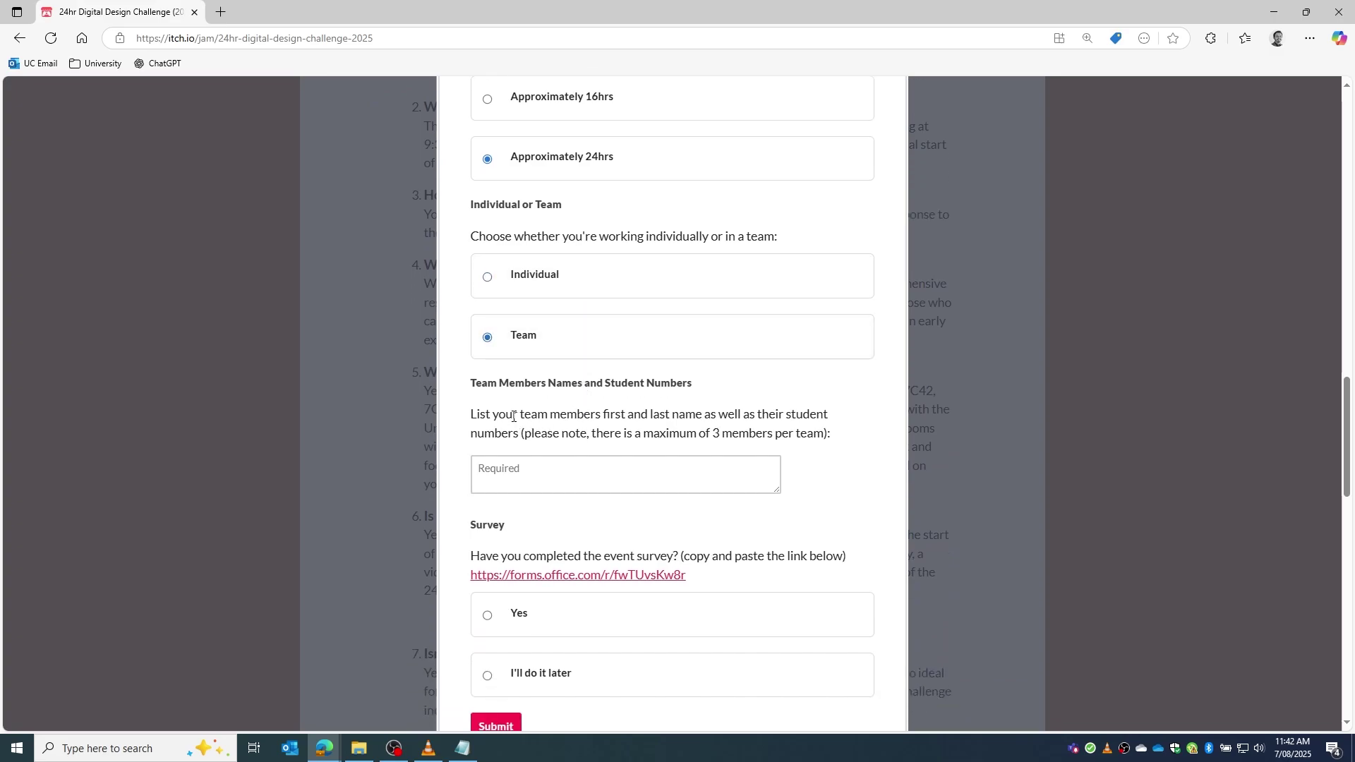
{"action": "left_click_drag", "start_coordinate": [512, 419], "coordinate": [796, 473]}
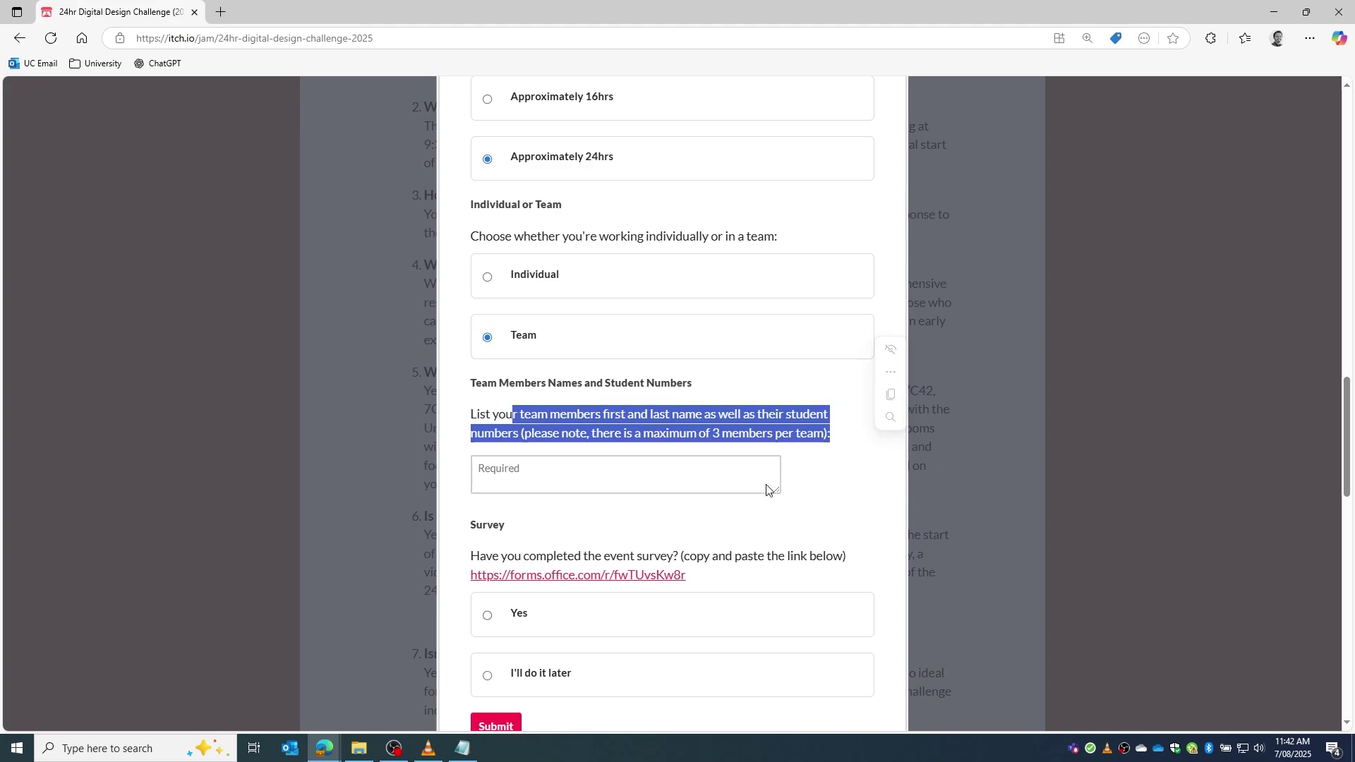
{"action": "left_click", "coordinate": [654, 468]}
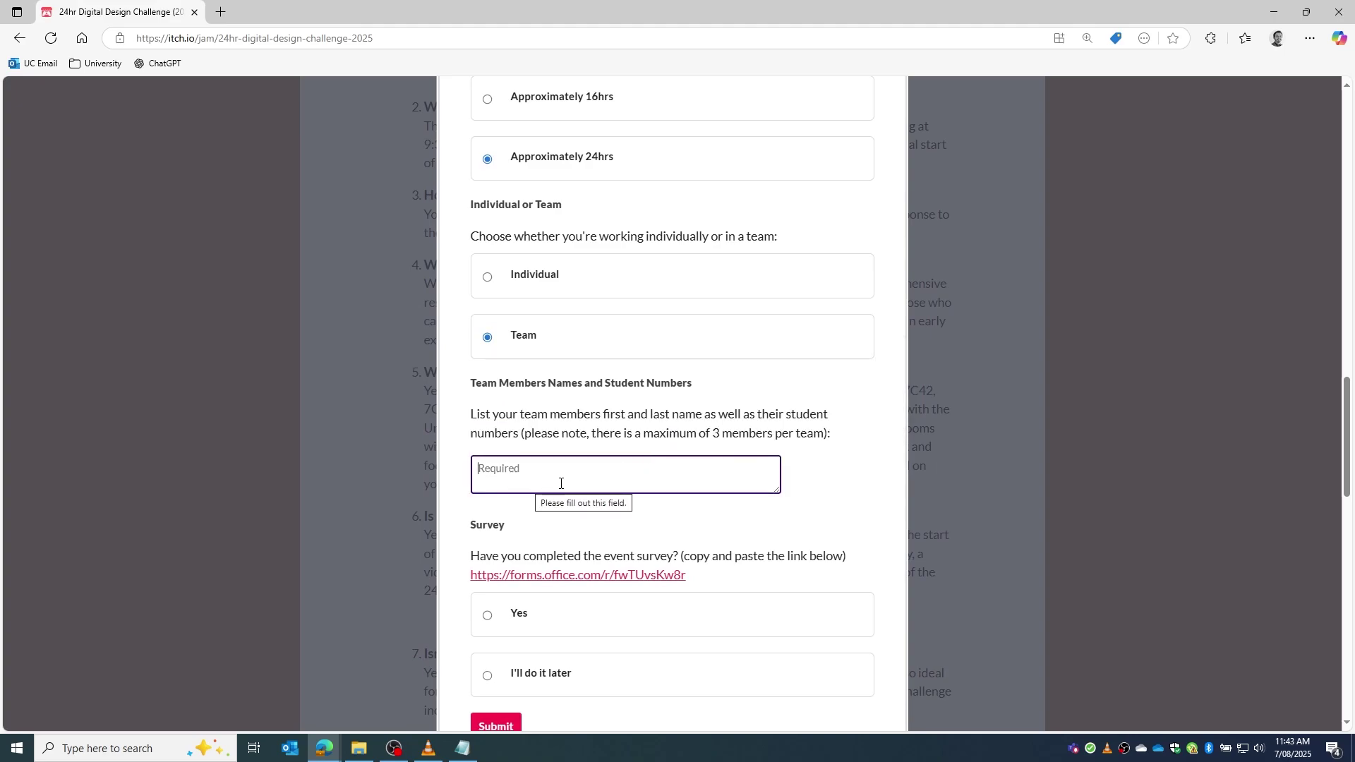
Highlight the event survey link and answer the survey question with I'll do it later.
{"action": "scroll", "coordinate": [541, 486], "scroll_direction": "down", "scroll_amount": 3}
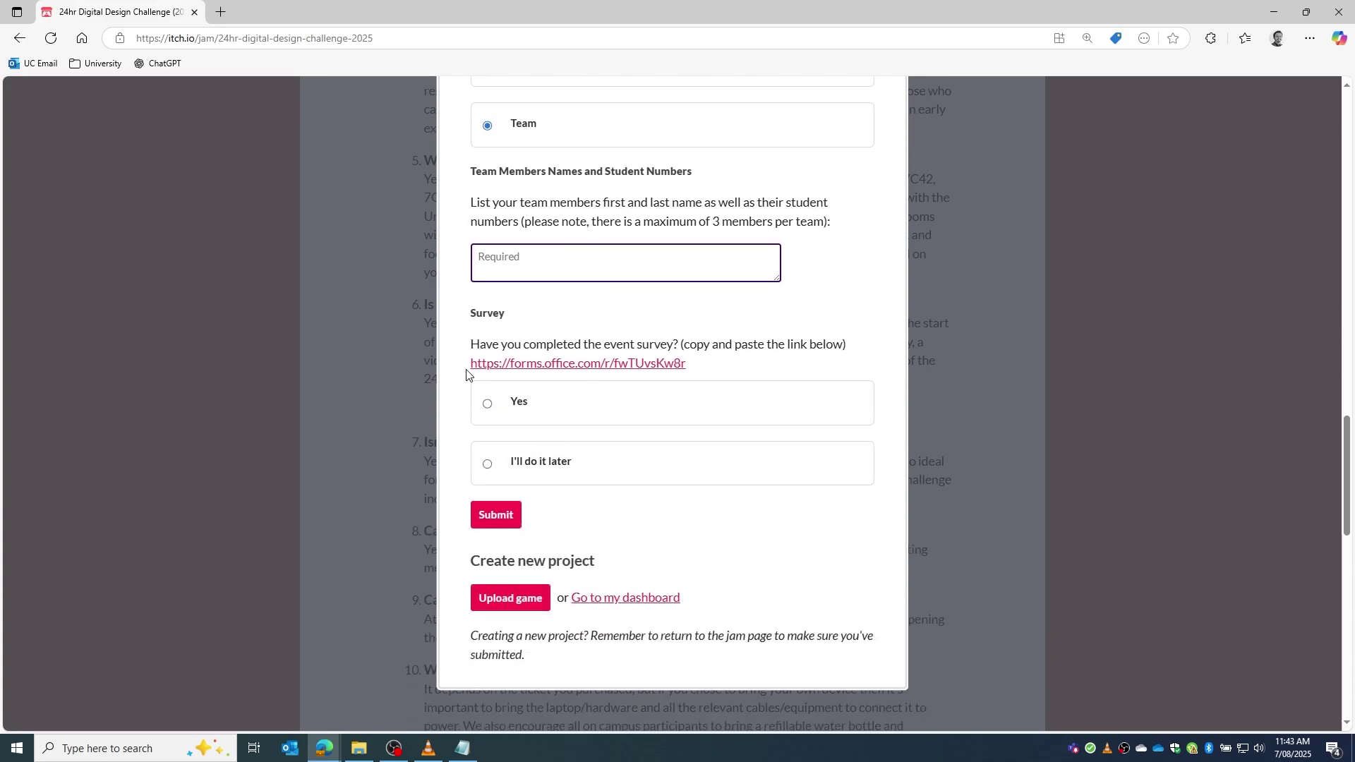
{"action": "left_click_drag", "start_coordinate": [469, 364], "coordinate": [747, 363]}
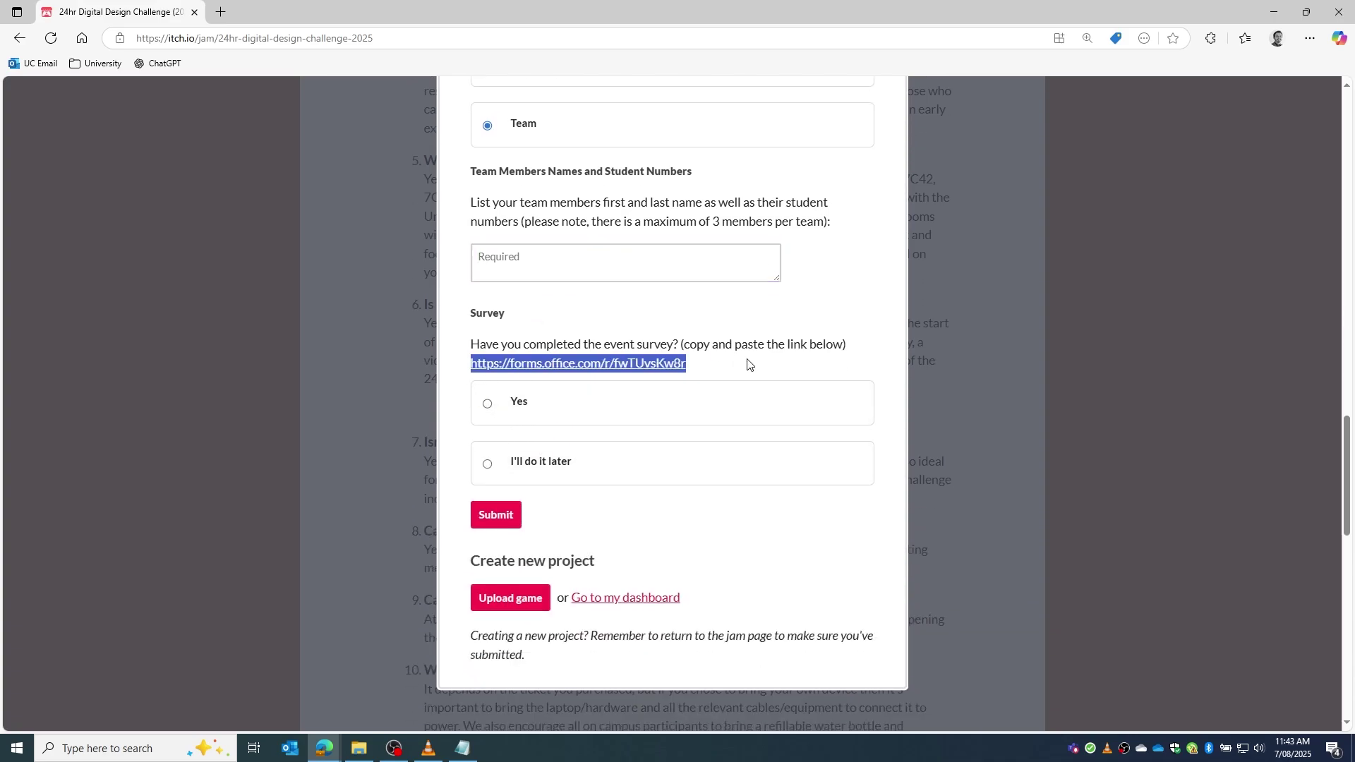
{"action": "left_click", "coordinate": [534, 413]}
{"action": "left_click", "coordinate": [564, 466]}
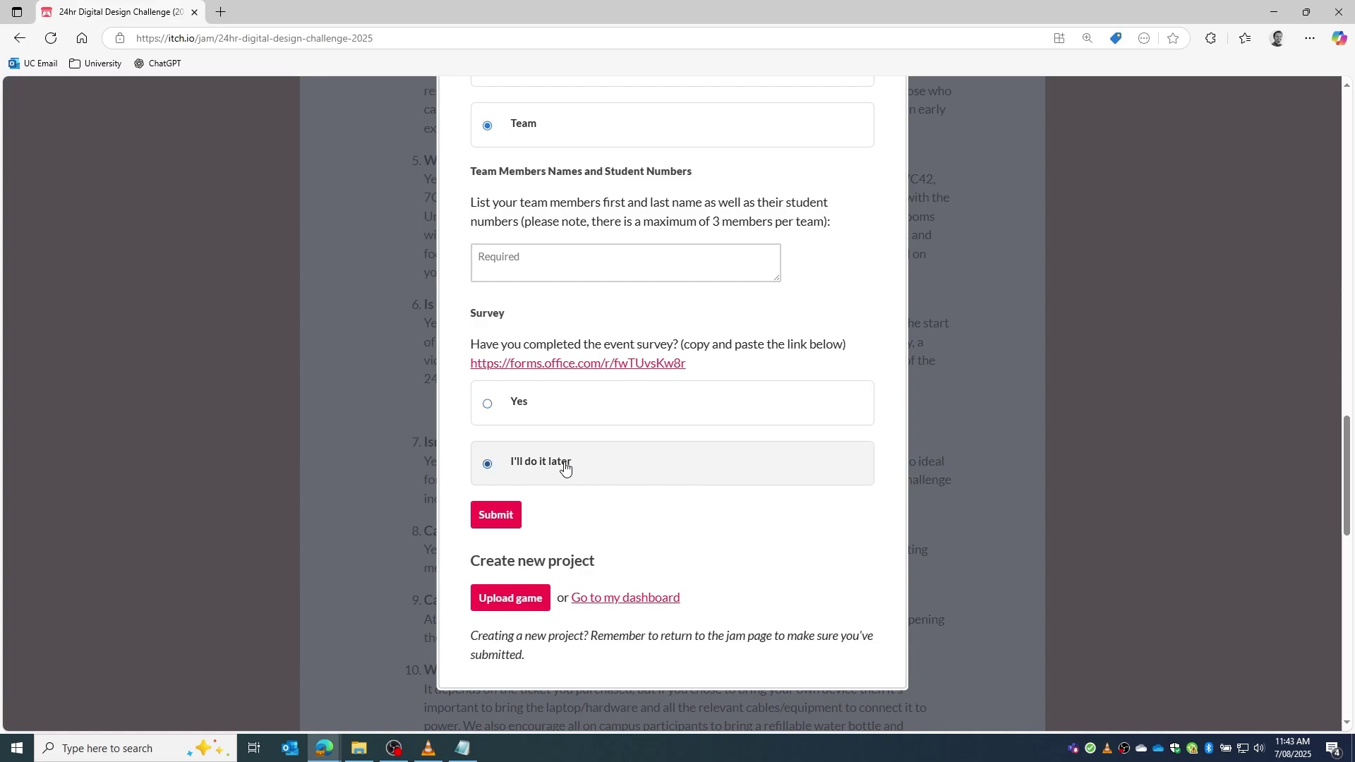